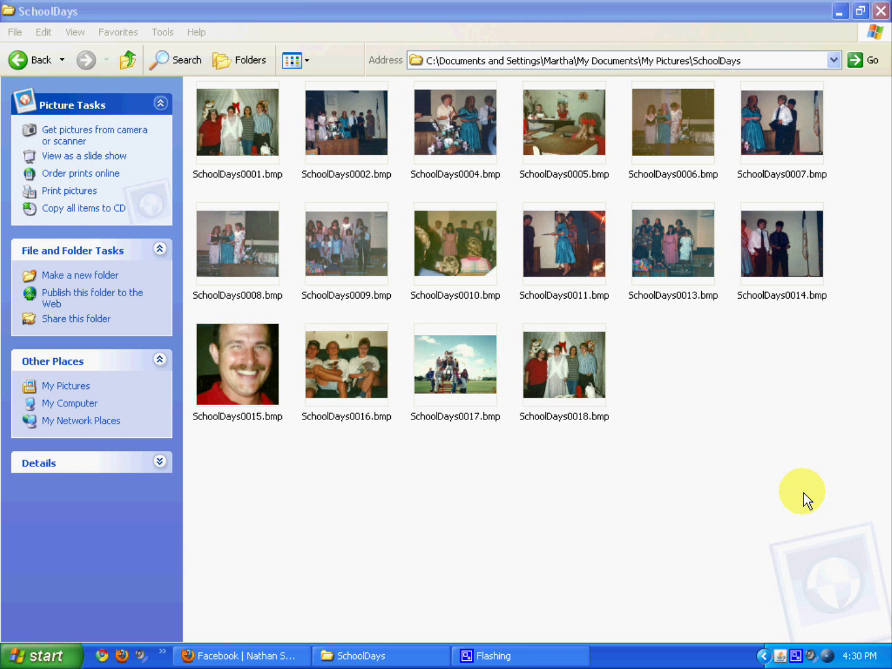
Switch from the SchoolDays folder to the Facebook window in Firefox.
click(238, 655)
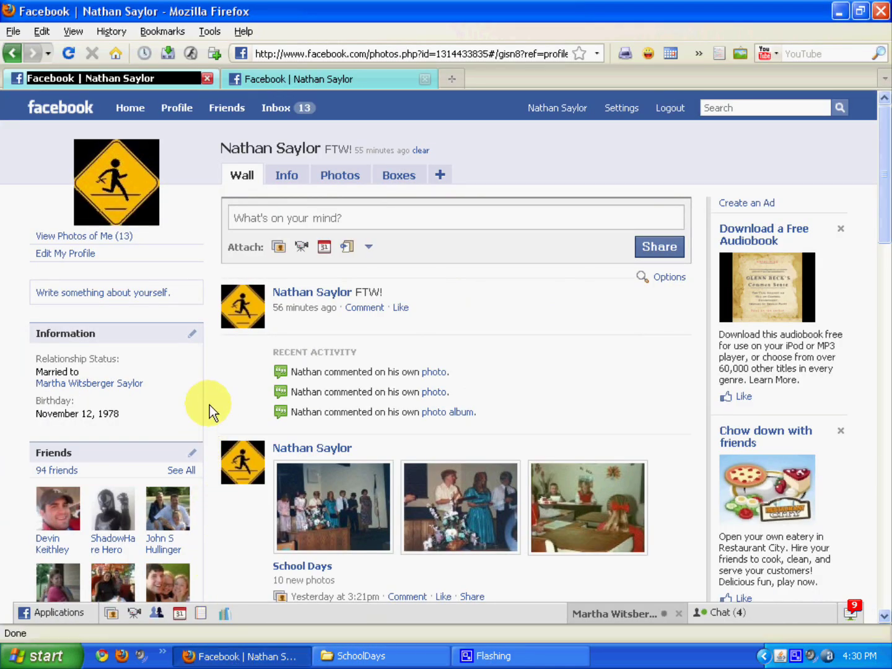
From the profile's Photos, start a new photo album with its privacy left at Everyone.
click(351, 180)
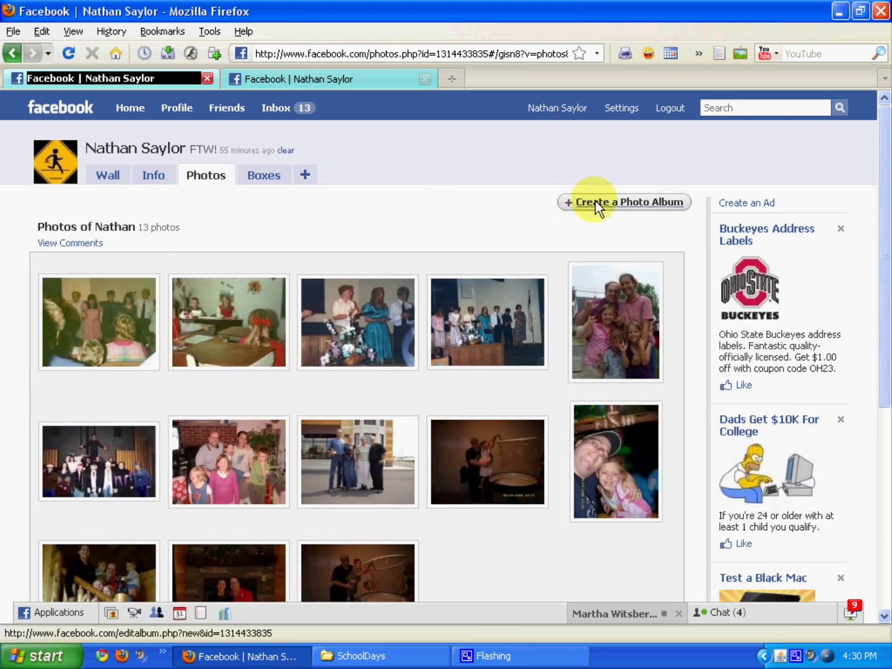
click(601, 207)
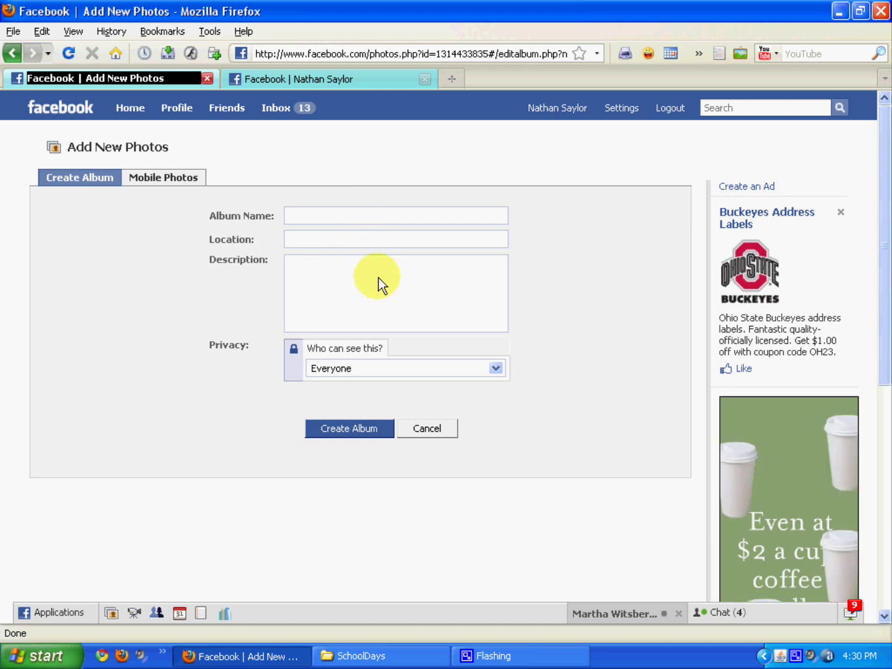
click(497, 369)
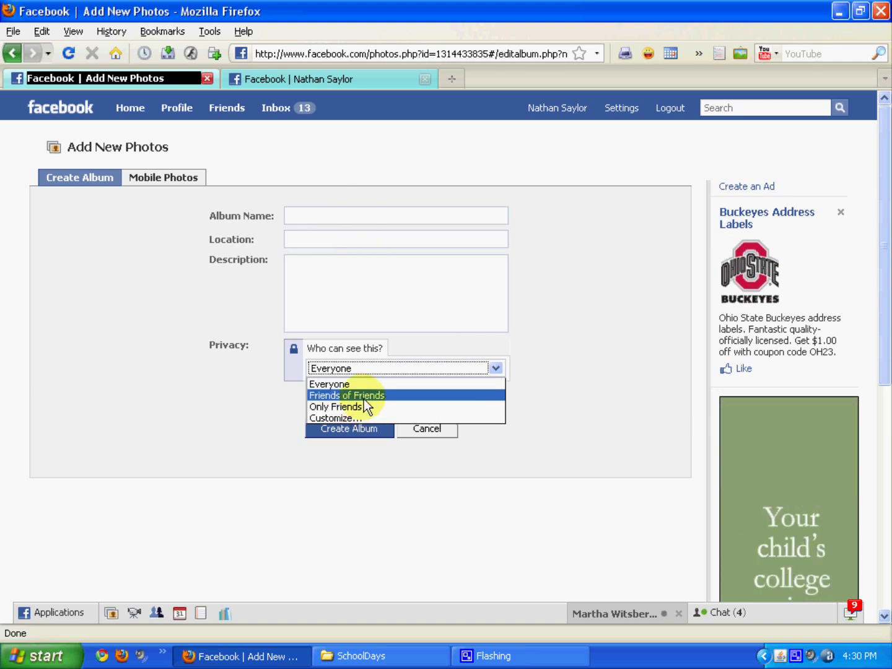
click(544, 366)
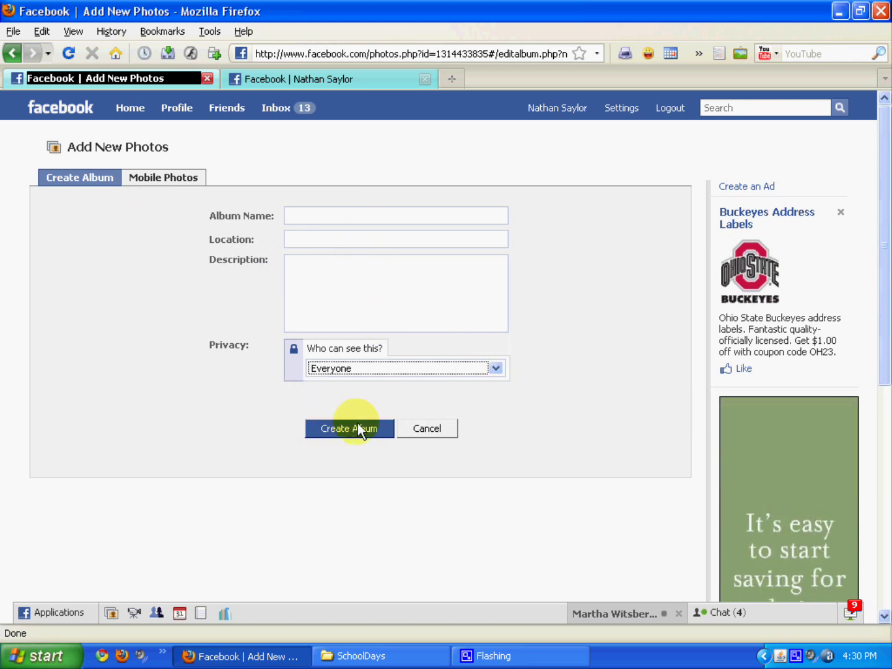
Go back to the photos page and open the existing School Days album.
click(14, 53)
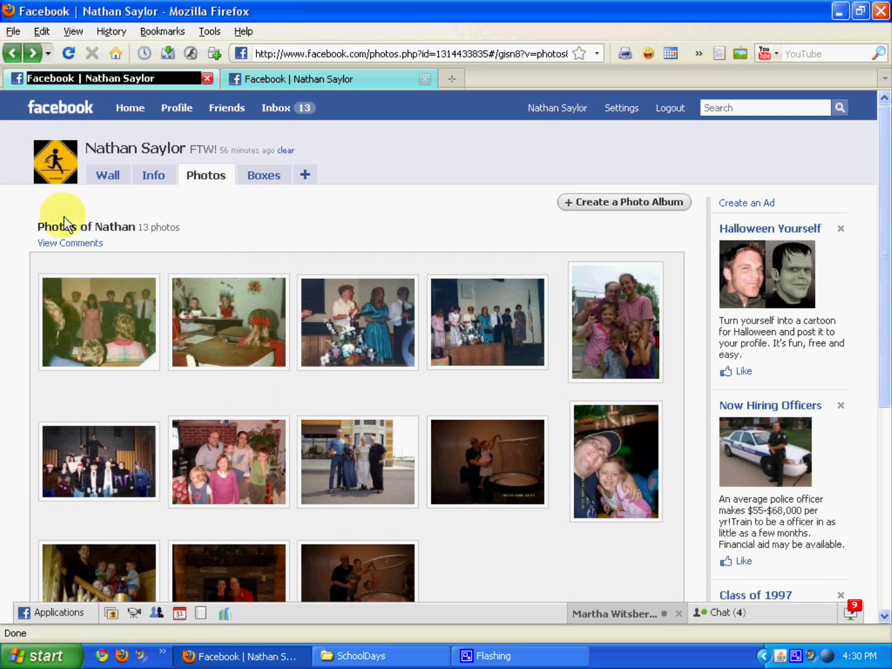
scroll(441, 523, down, 3)
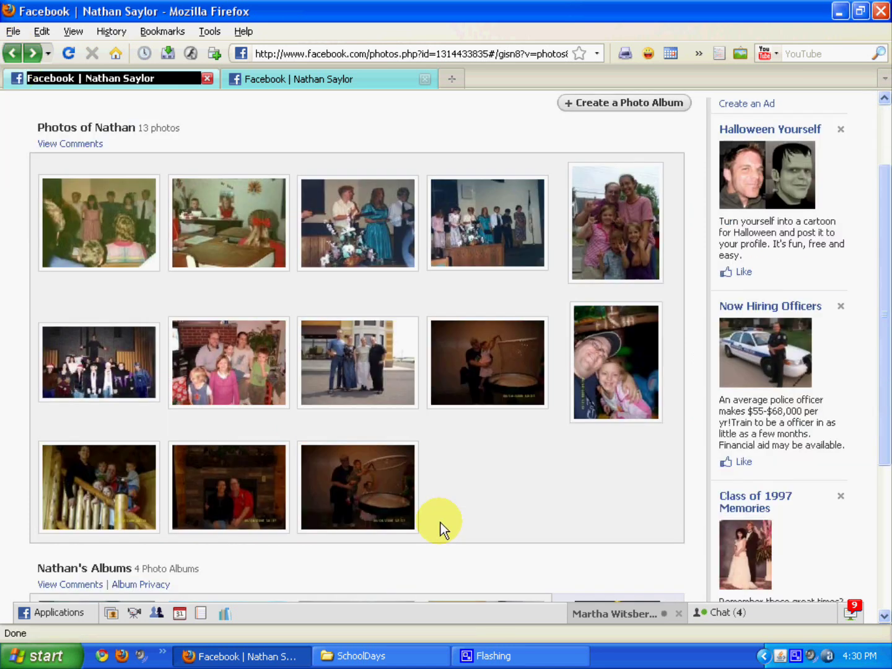
scroll(441, 522, down, 2)
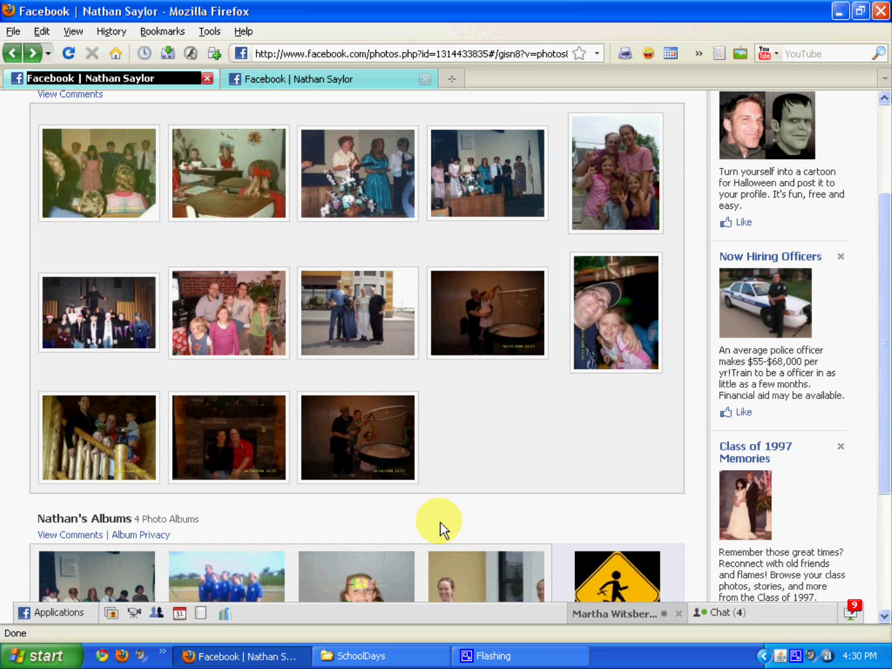
scroll(440, 524, down, 3)
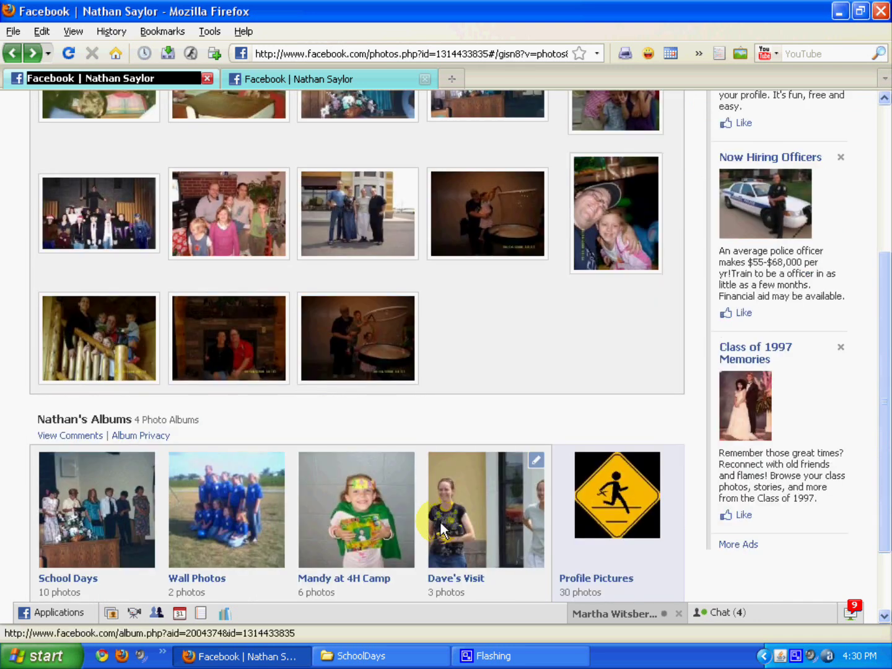
scroll(427, 578, down, 3)
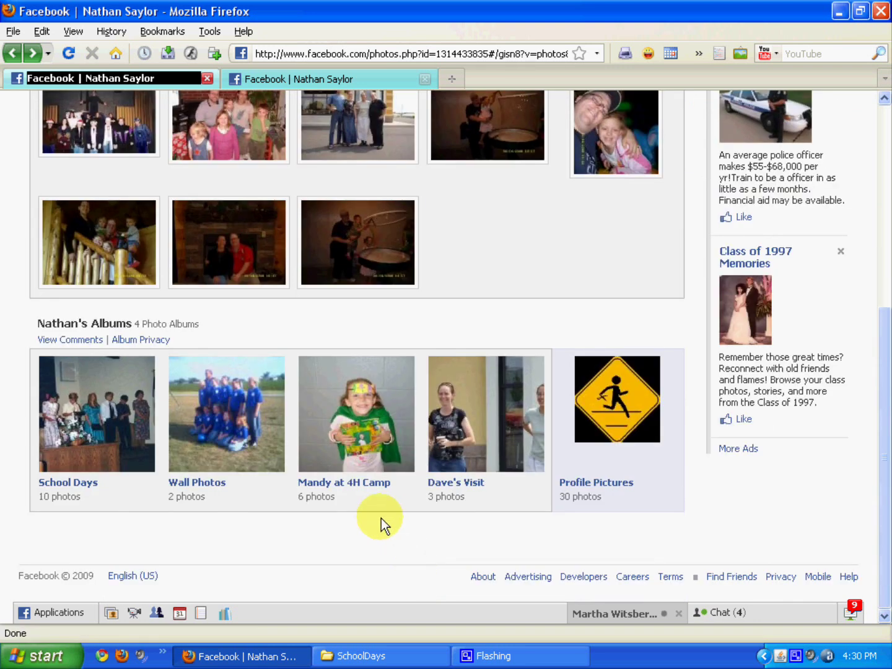
click(84, 416)
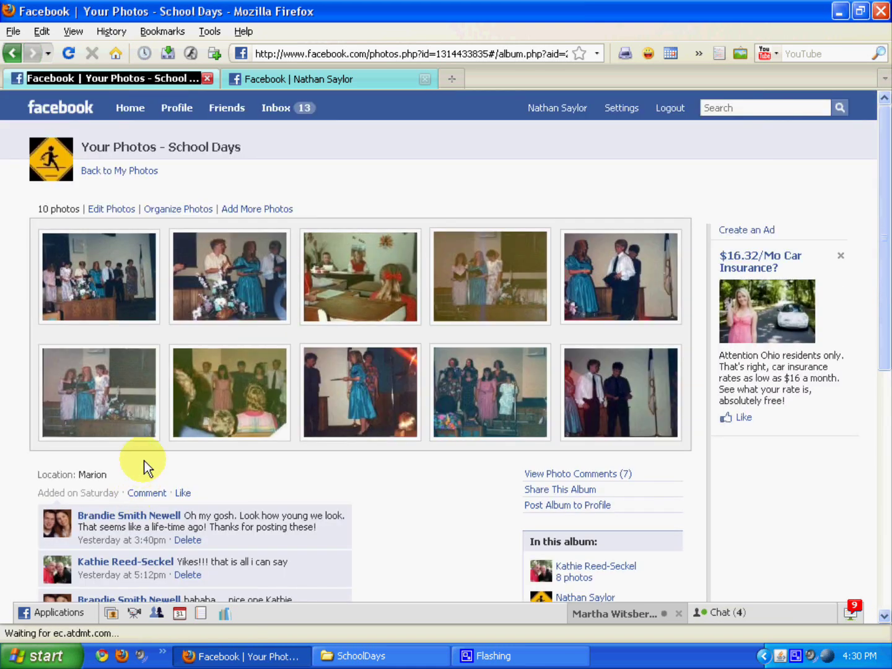
Upload the first SchoolDays photo and the last four, including the playground shot, to School Days.
click(273, 211)
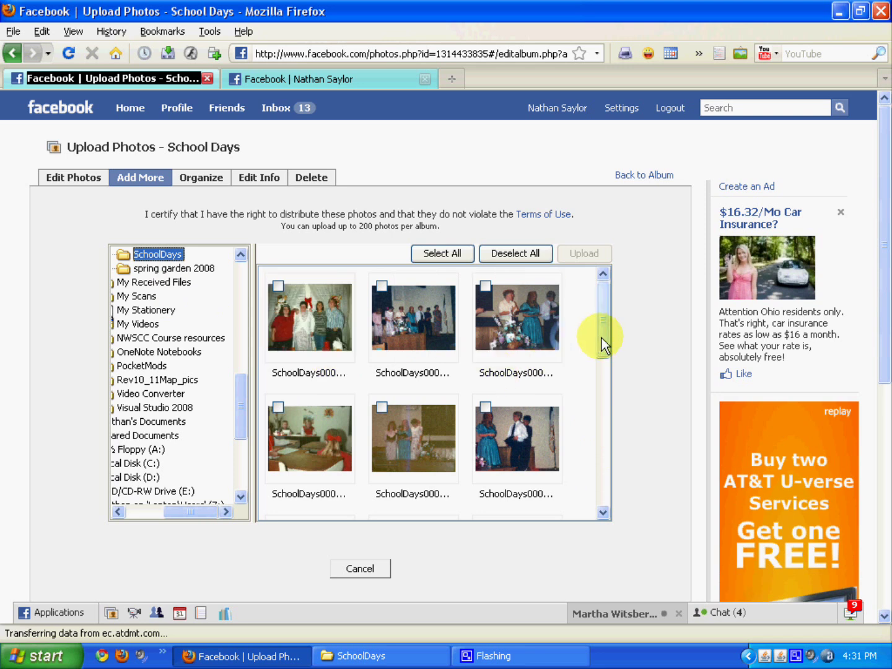
drag(601, 337, 605, 399)
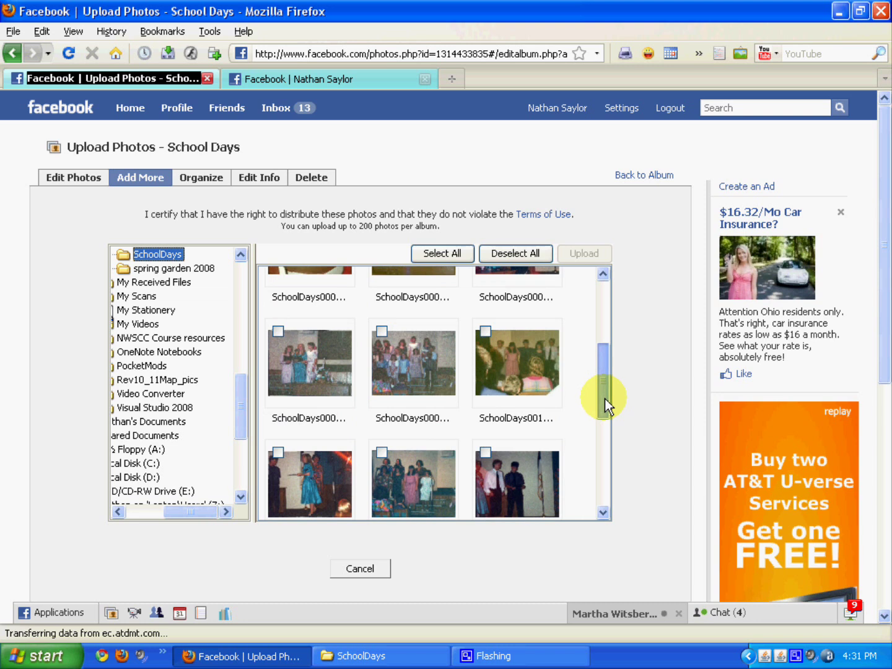
drag(606, 398, 606, 480)
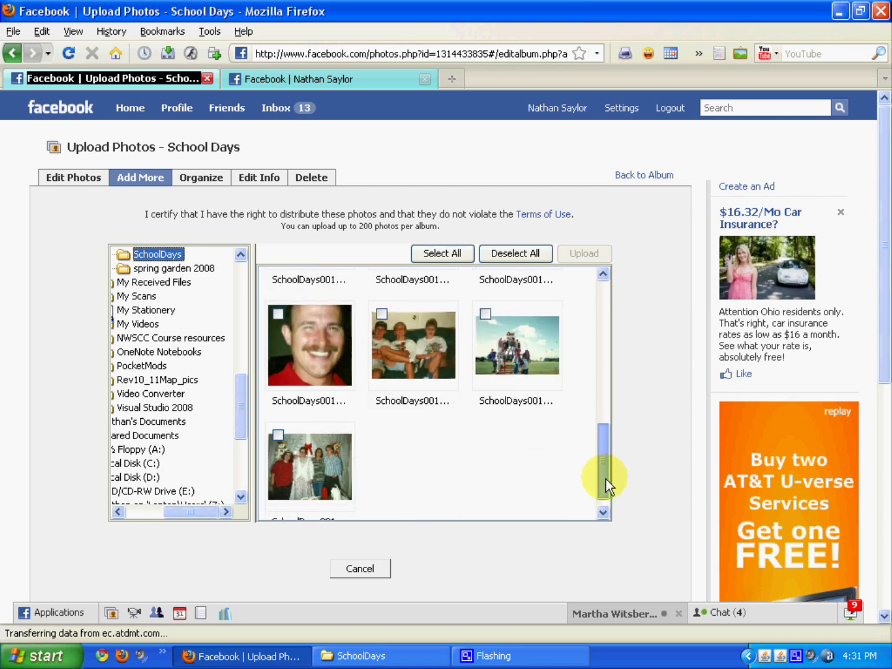
click(278, 435)
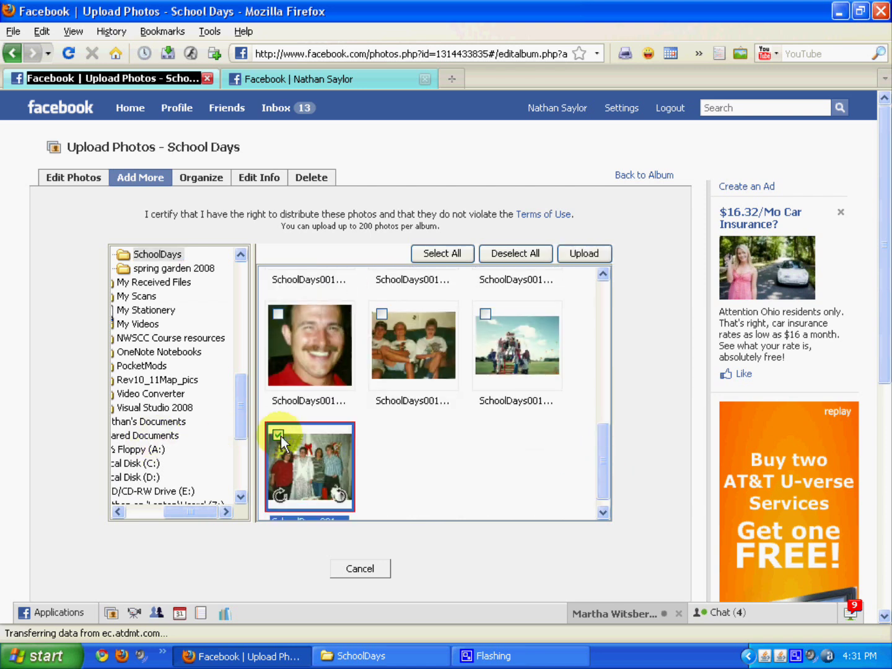
click(278, 313)
click(381, 314)
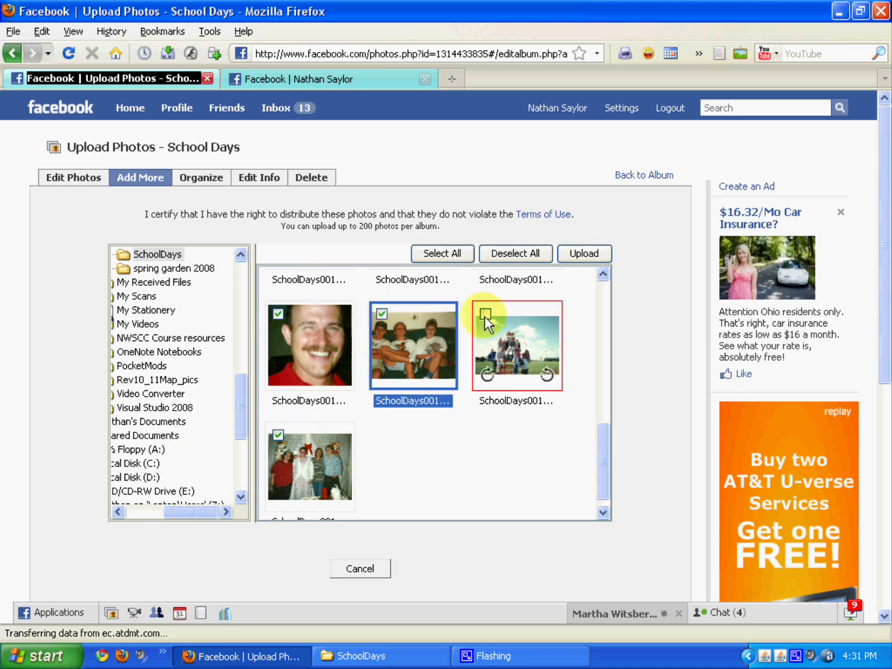
click(487, 315)
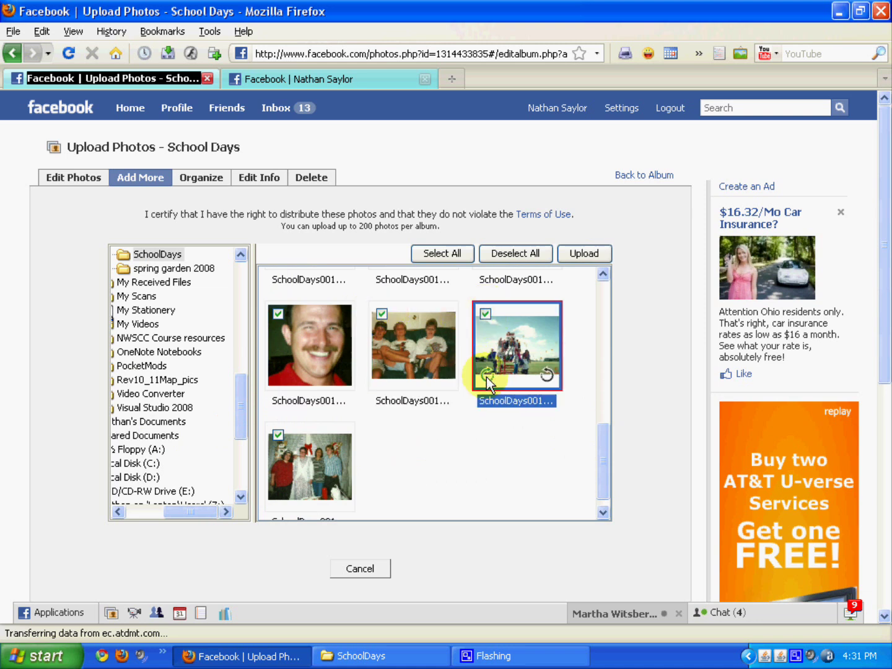
drag(601, 442, 599, 301)
click(279, 287)
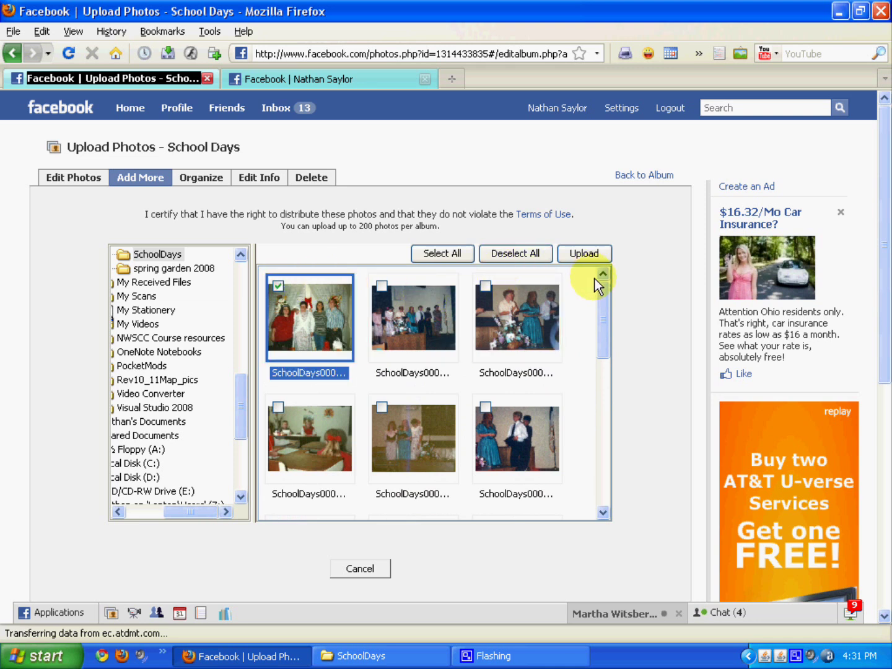
click(583, 254)
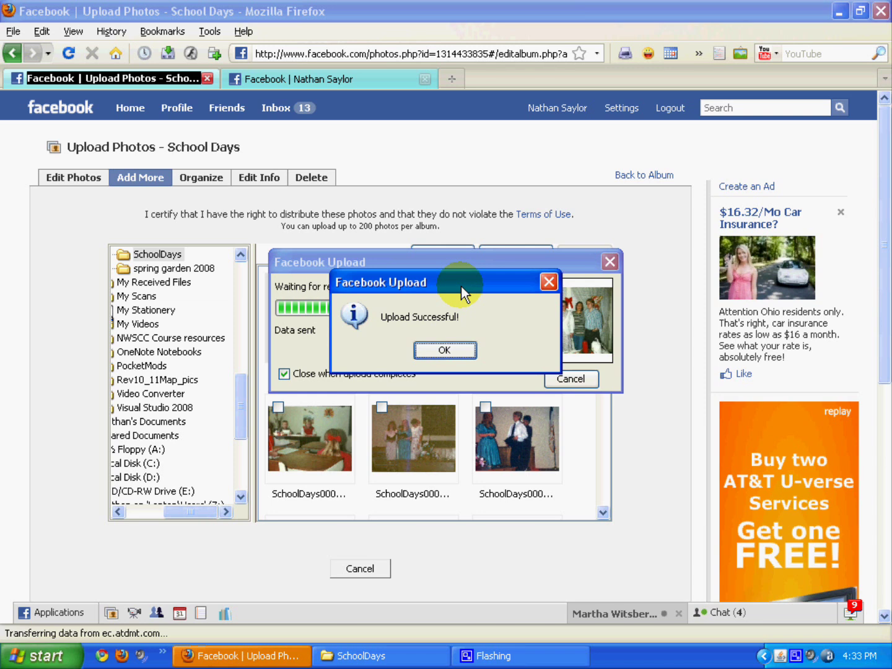
Dismiss the upload message and go to the new group photo's empty caption box.
click(467, 354)
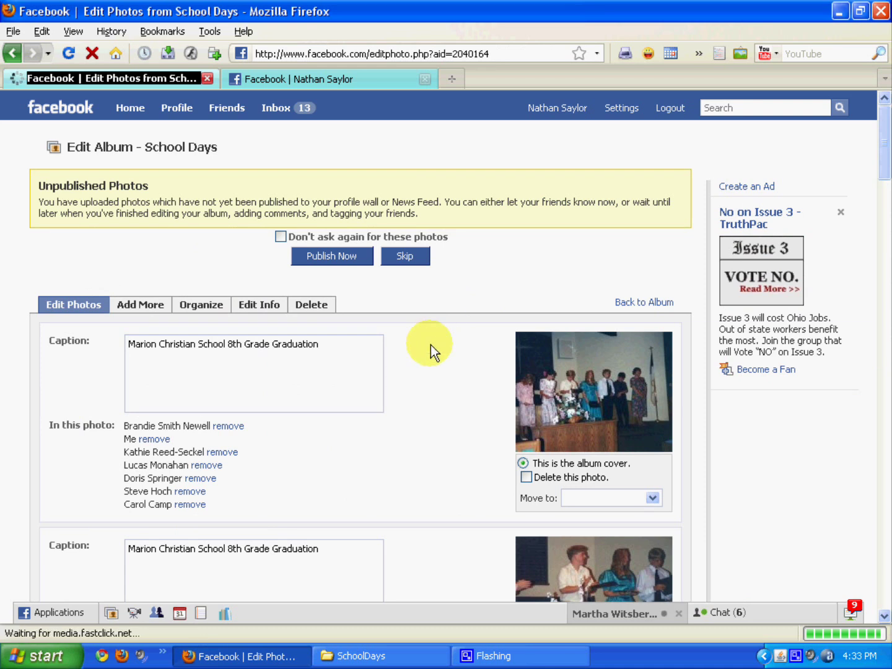
scroll(431, 344, down, 5)
scroll(406, 230, up, 5)
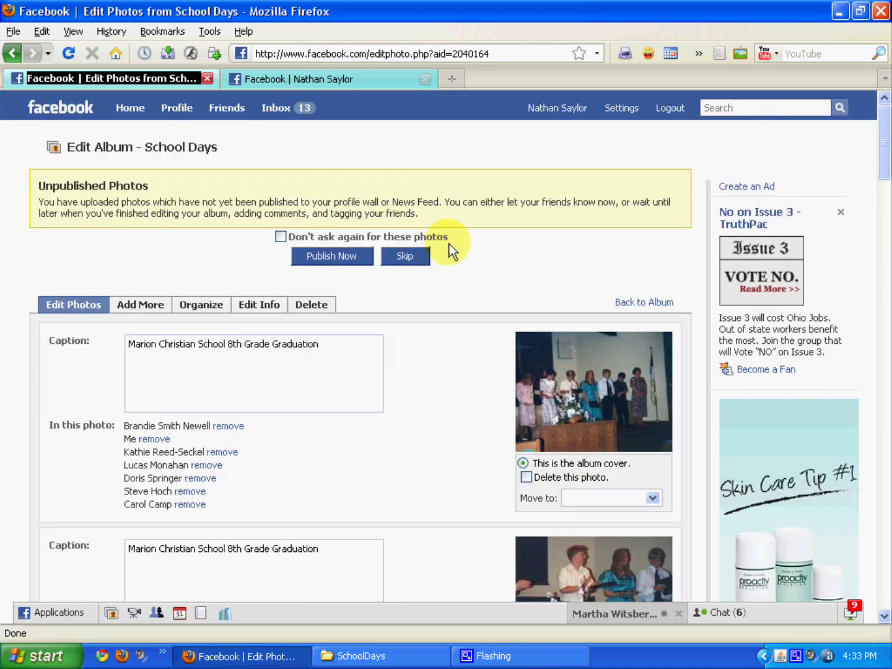
scroll(450, 255, down, 3)
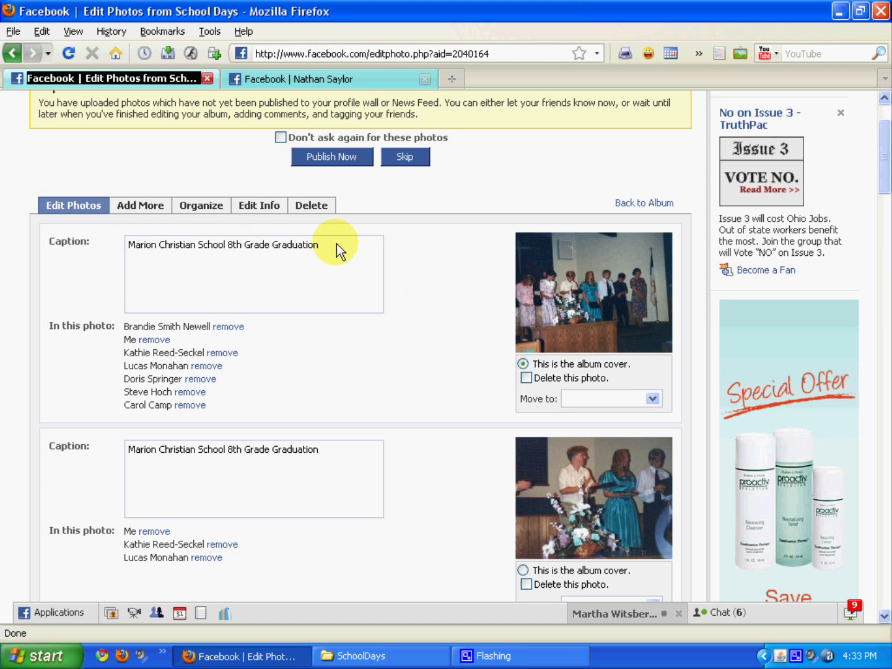
scroll(322, 286, down, 4)
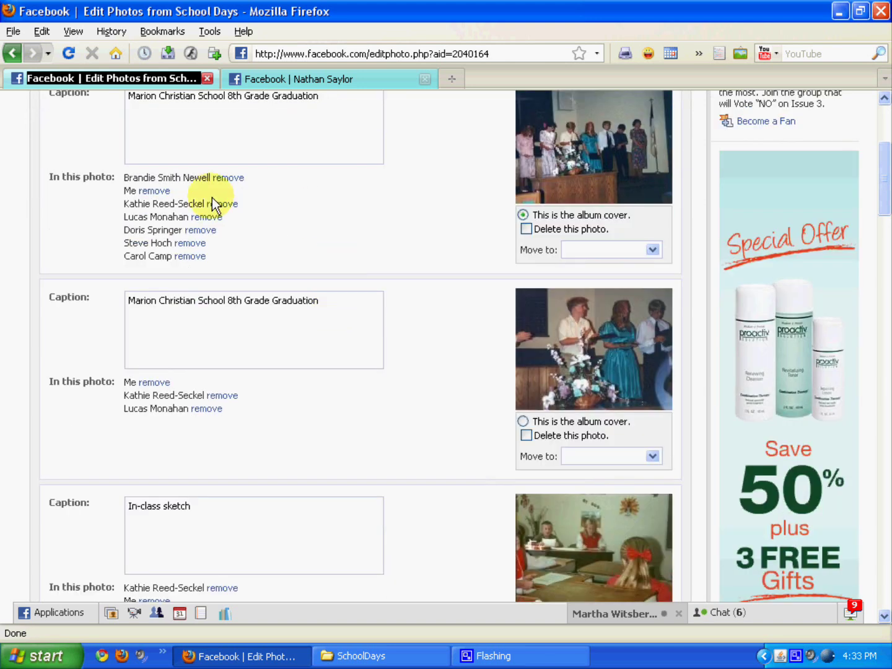
scroll(354, 324, down, 16)
scroll(354, 324, down, 20)
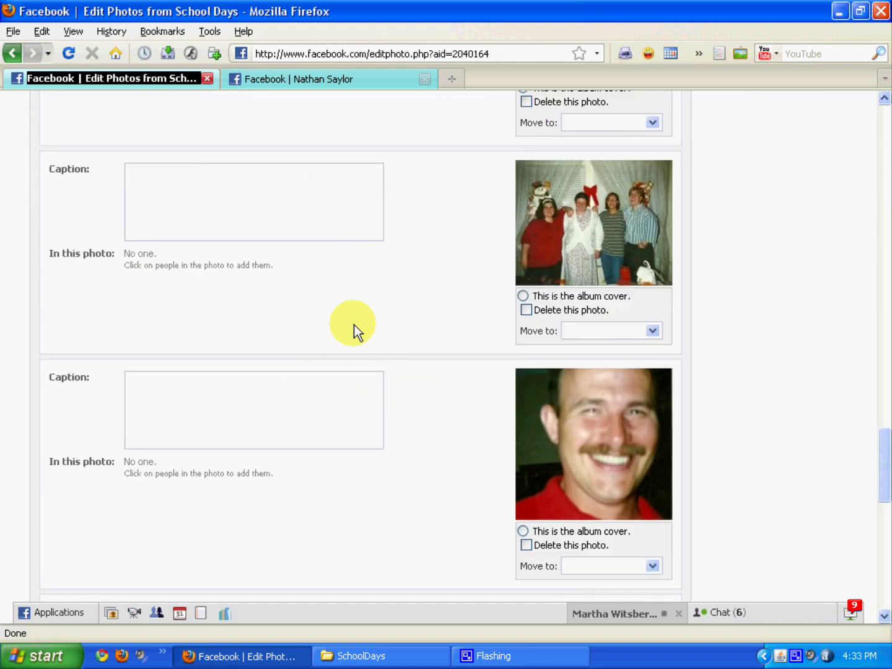
scroll(354, 326, up, 4)
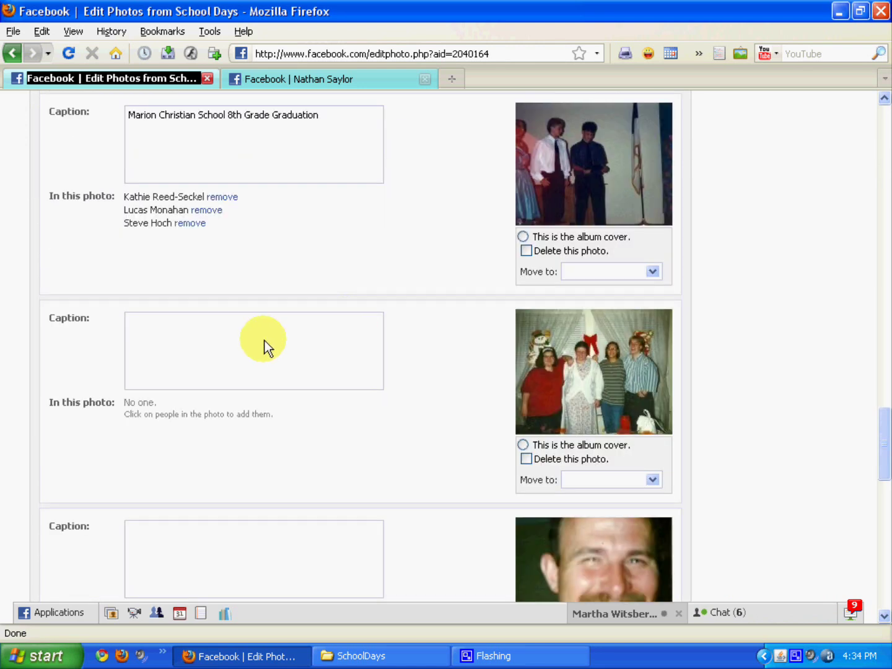
click(216, 339)
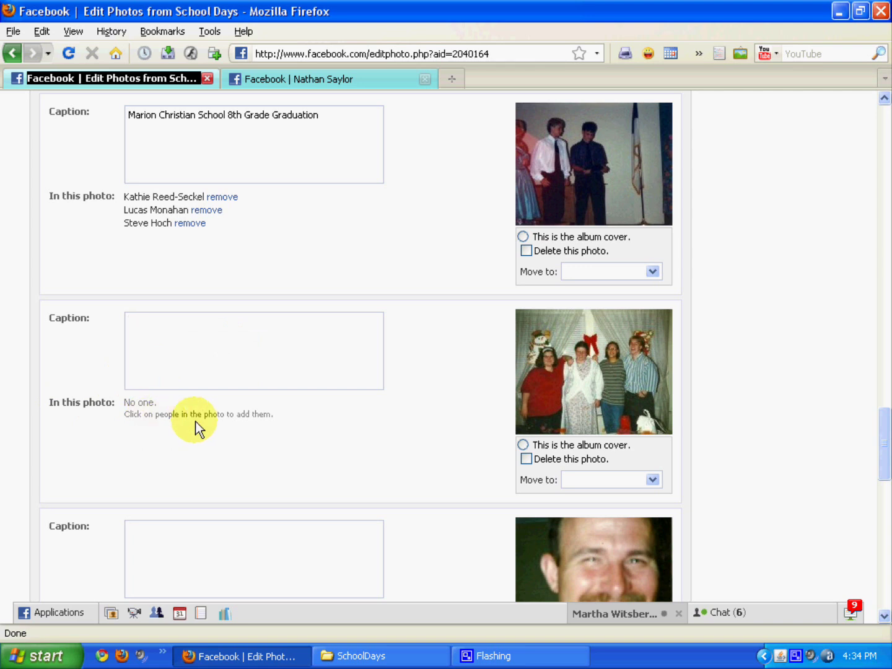
Tag the woman in red and the woman in white with their matching friends.
click(549, 360)
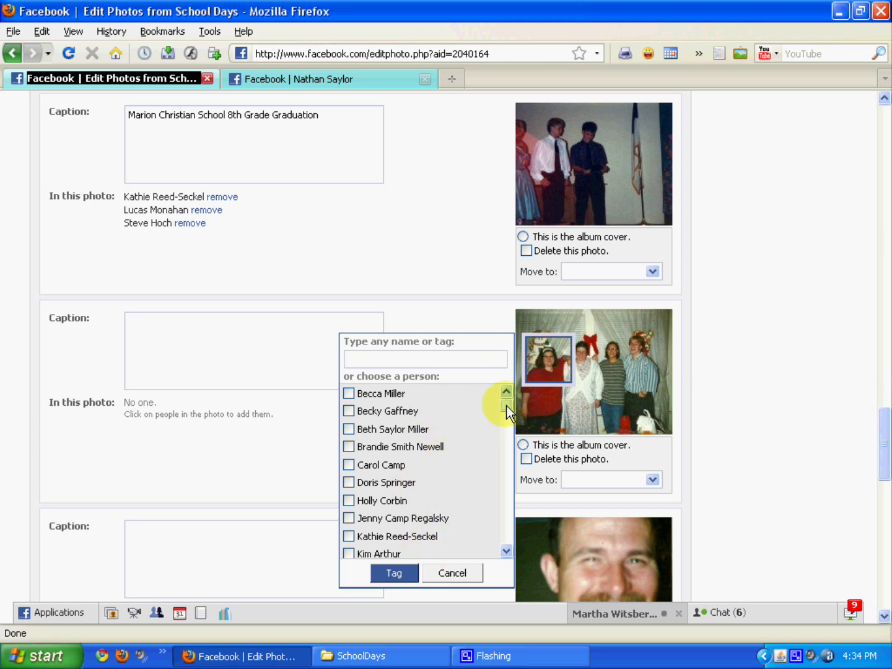
mouse_move(507, 408)
mouse_down()
mouse_move(507, 434)
mouse_move(508, 424)
mouse_up()
text(Beth)
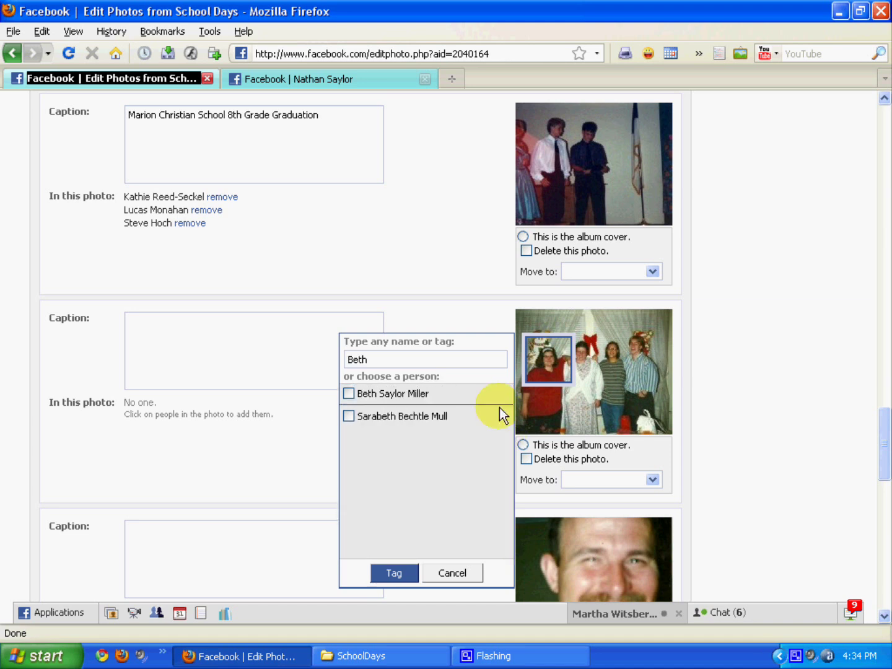
click(413, 394)
click(581, 352)
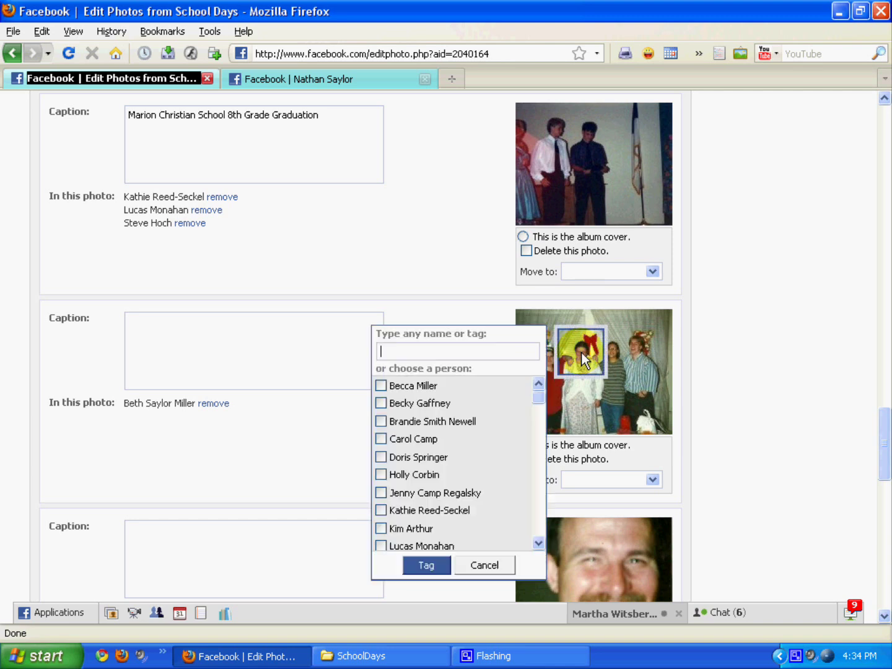
text(Tab)
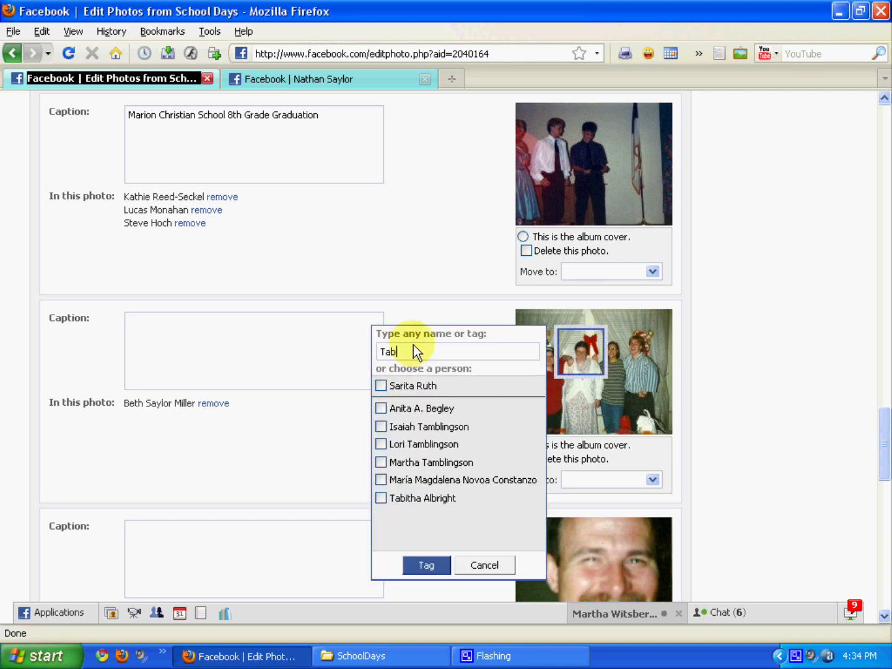
click(414, 386)
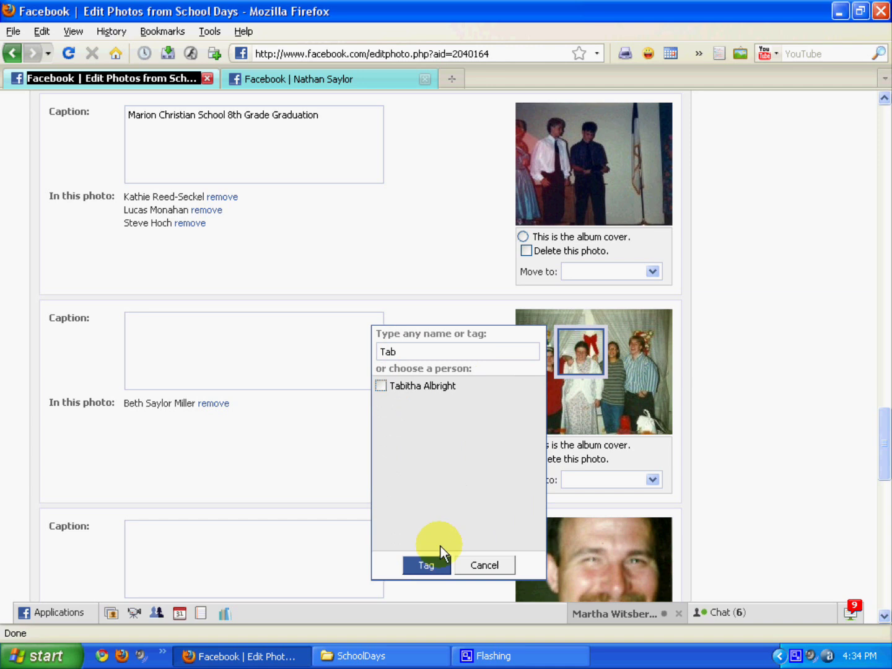
click(408, 386)
Tag one more friend and yourself in the Christmas group photo.
click(610, 350)
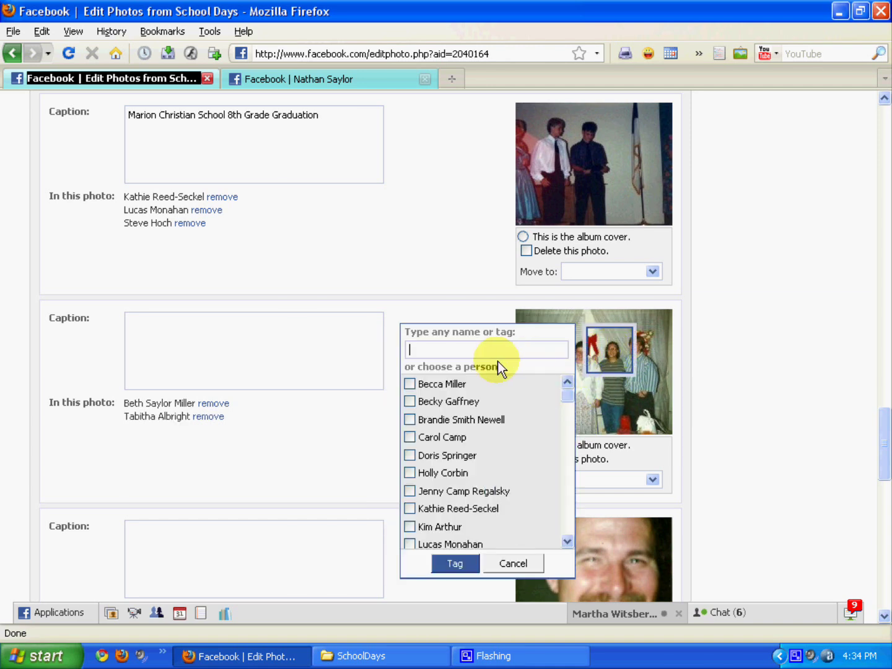
text(MArtha)
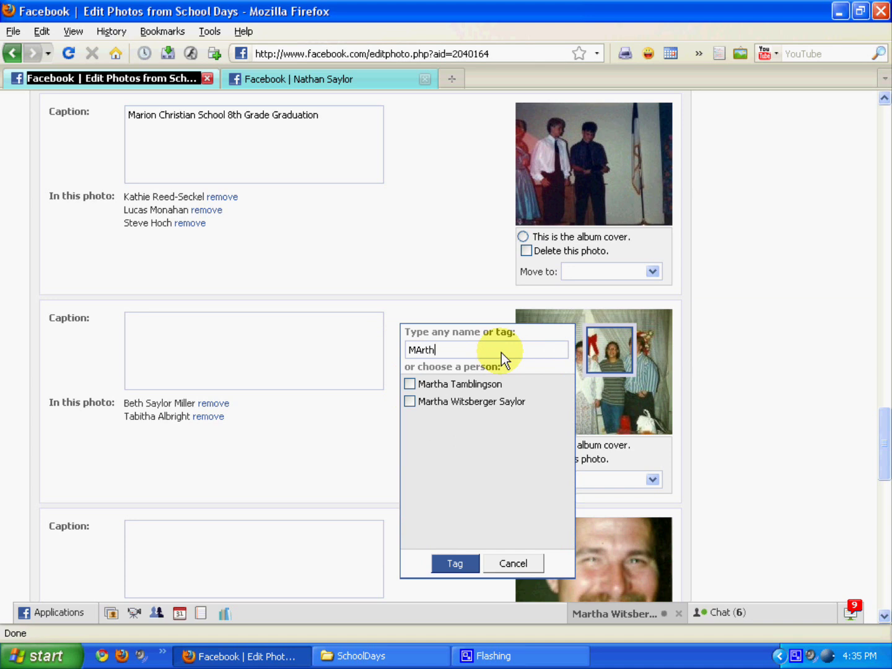
click(444, 403)
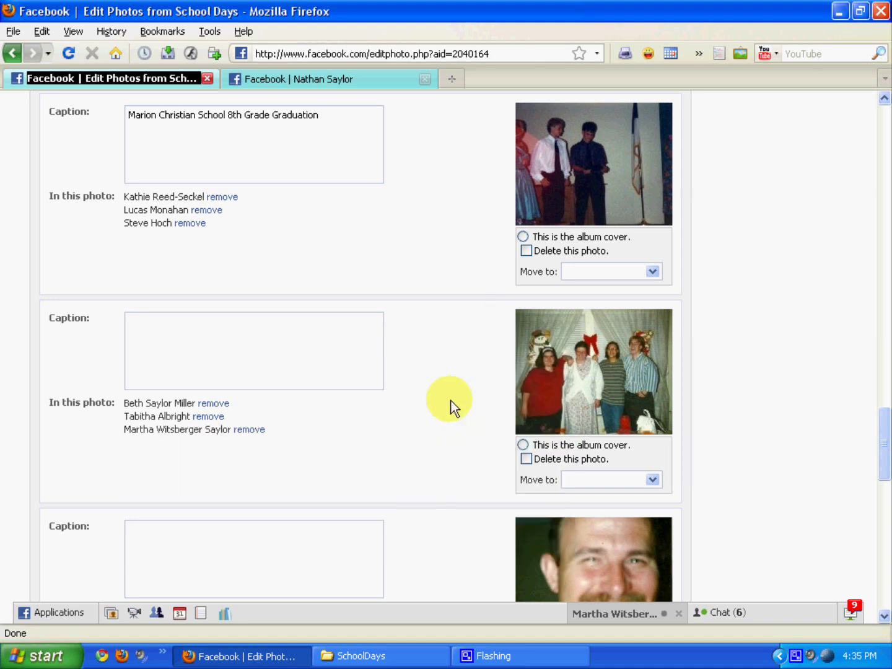
click(632, 348)
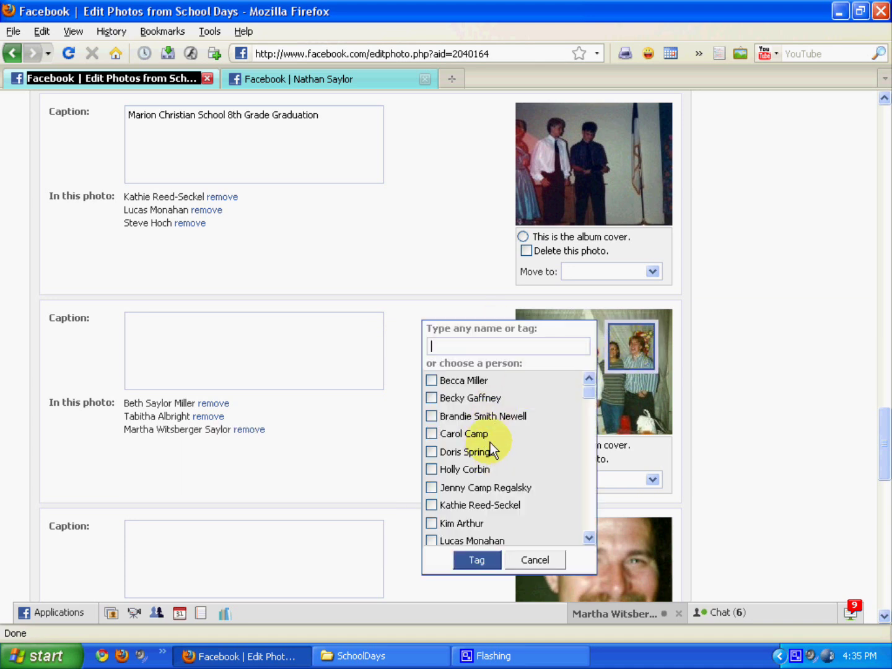
text(Nath)
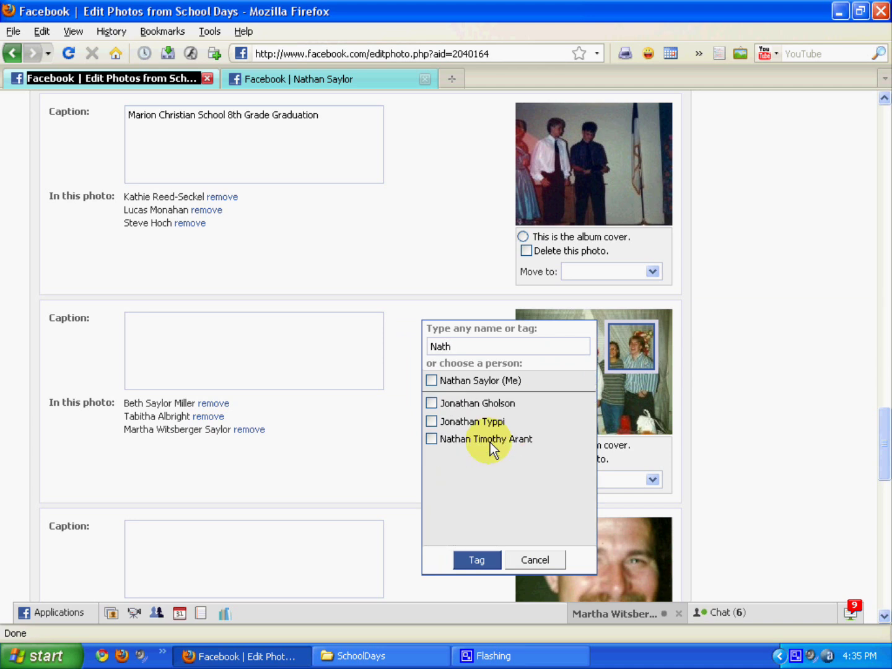
click(490, 383)
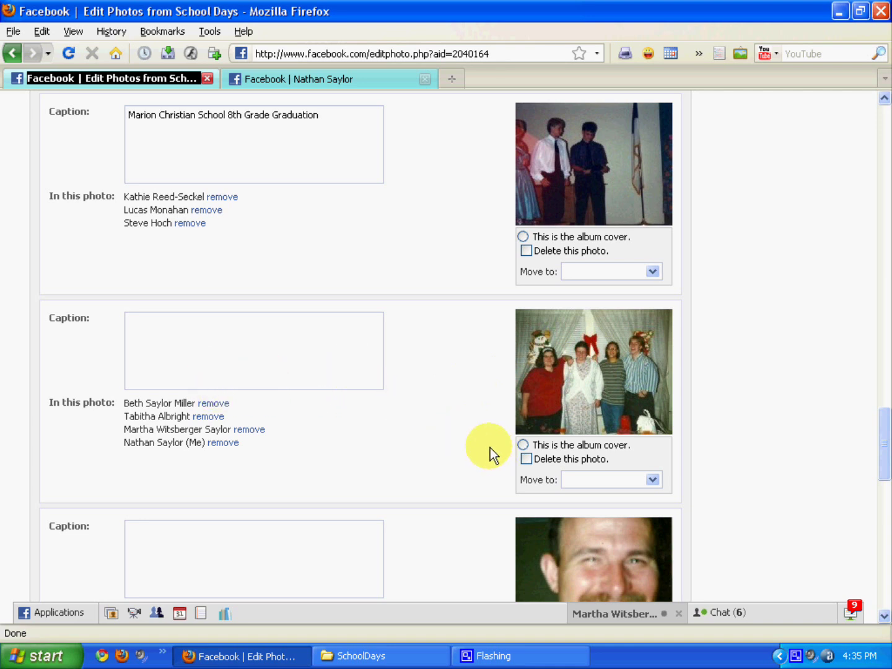
Tag the smiling mustached man by his name followed by (D.A.R.E.).
scroll(886, 446, down, 5)
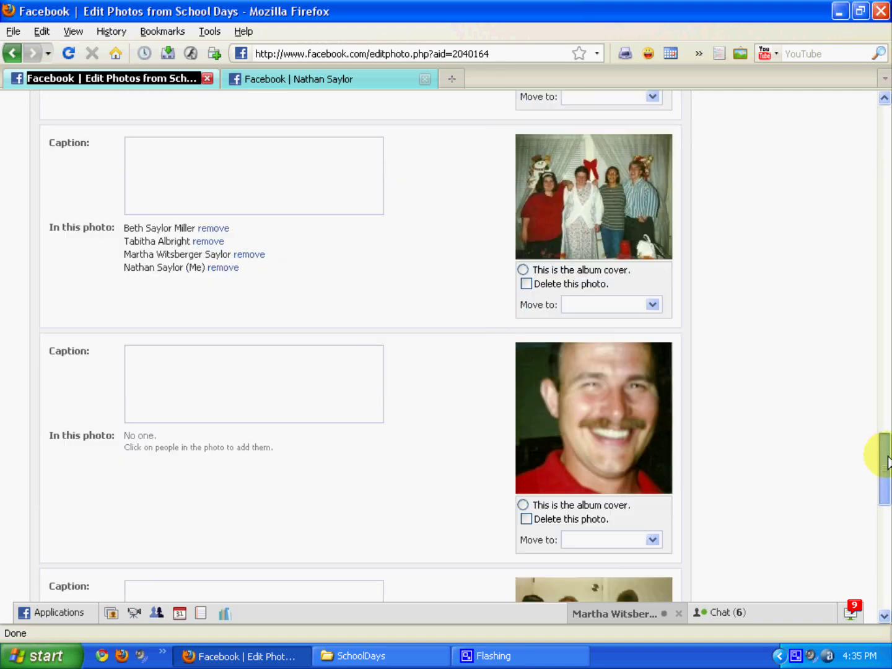
click(617, 372)
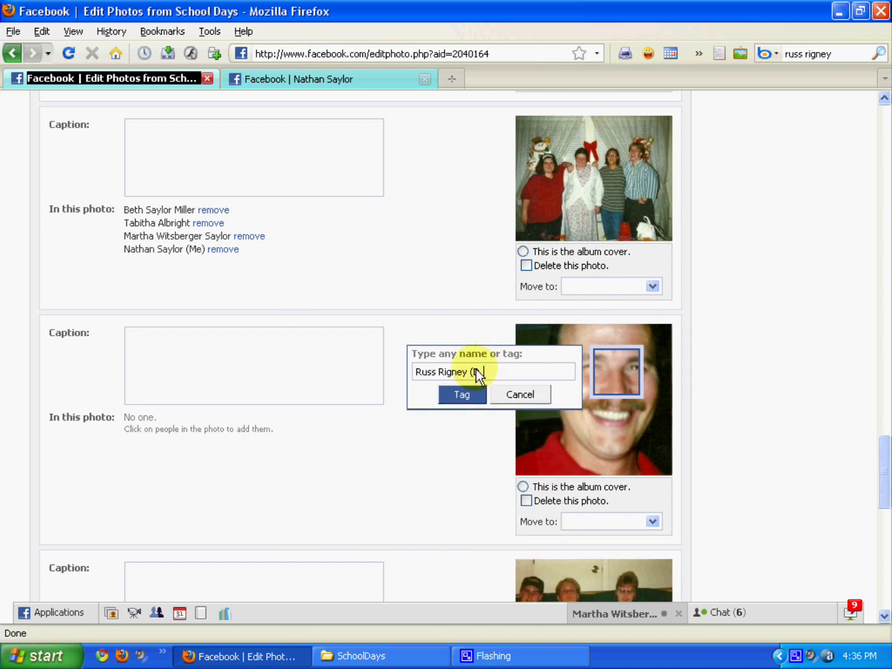
text(.E.))
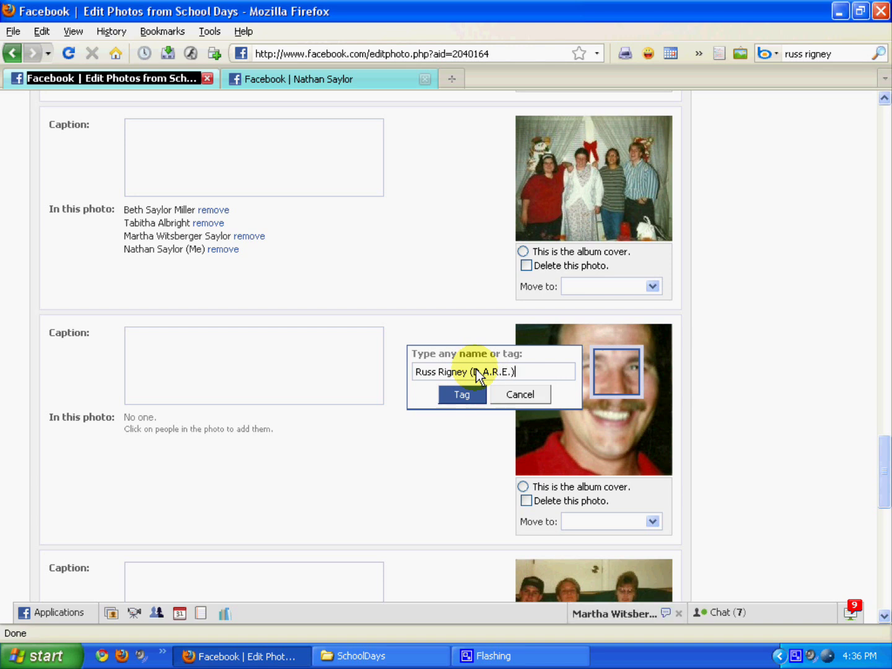
click(462, 398)
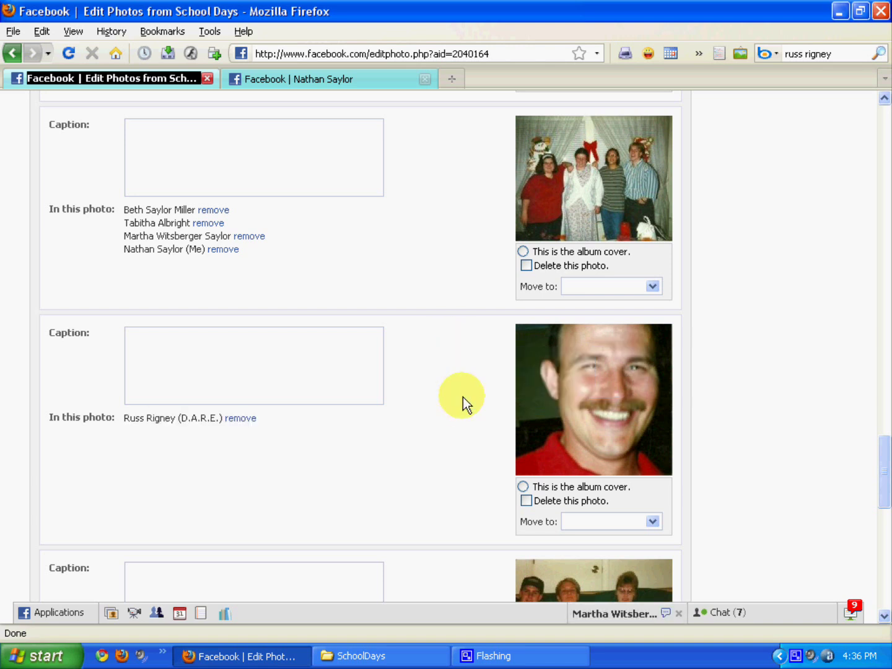
Caption his photo 'A very out of focus picture of our DARE officer.'.
click(186, 362)
text(A very out of focus picture of our DARE officer.)
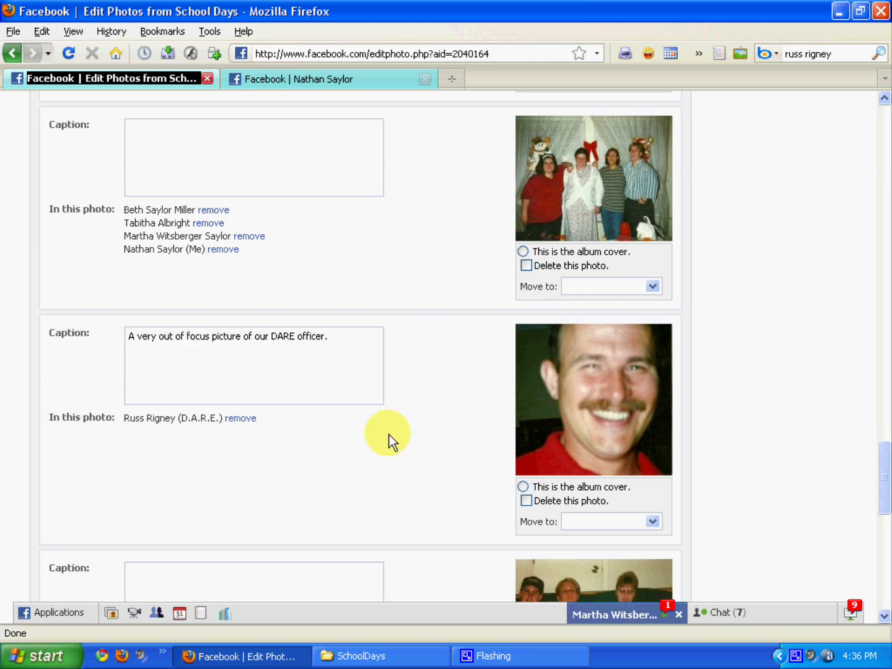
scroll(389, 435, down, 3)
scroll(388, 435, down, 3)
scroll(388, 435, up, 4)
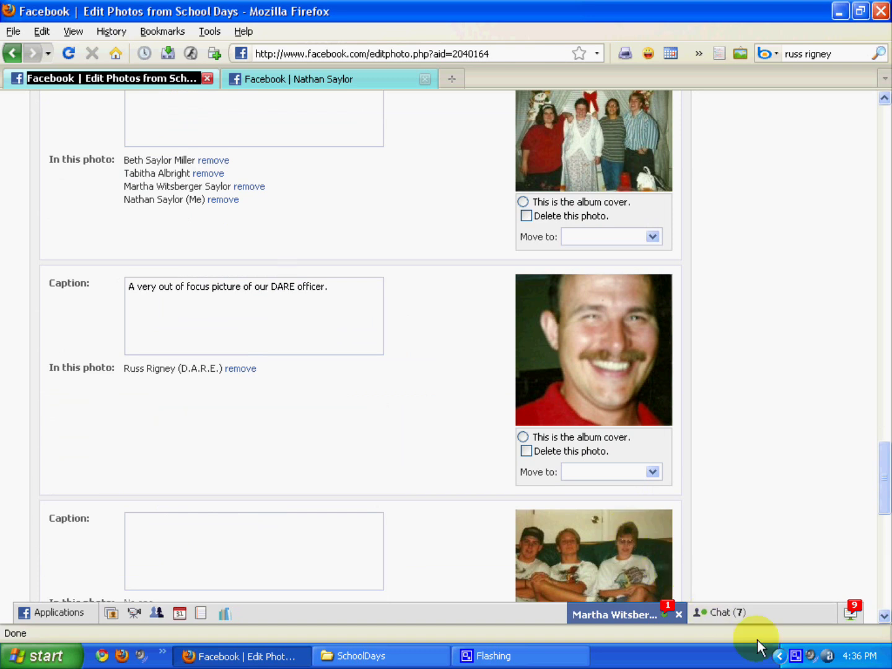
right_click(792, 651)
Save the album changes and publish the new photos to the profile and News Feed.
click(820, 617)
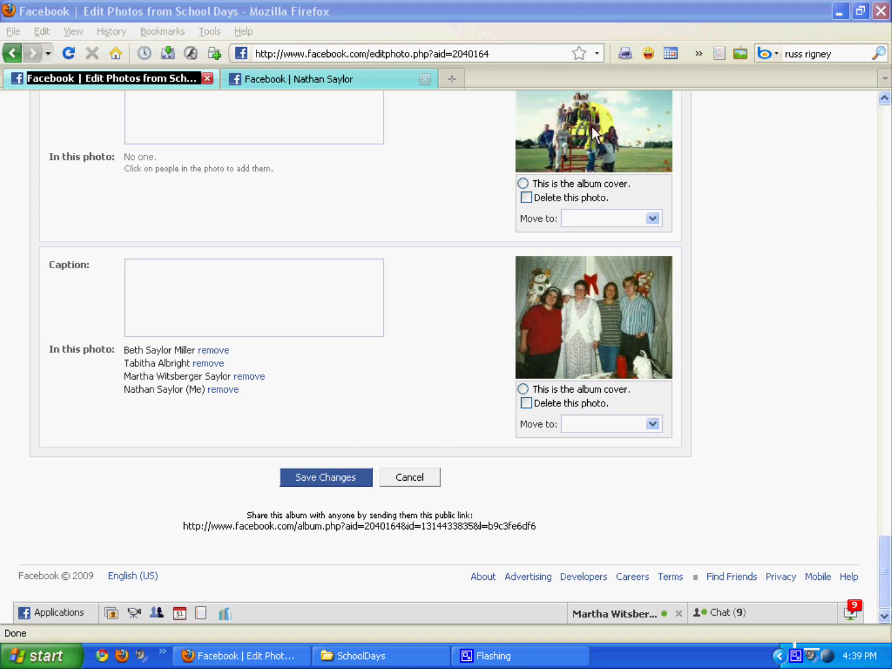
click(317, 480)
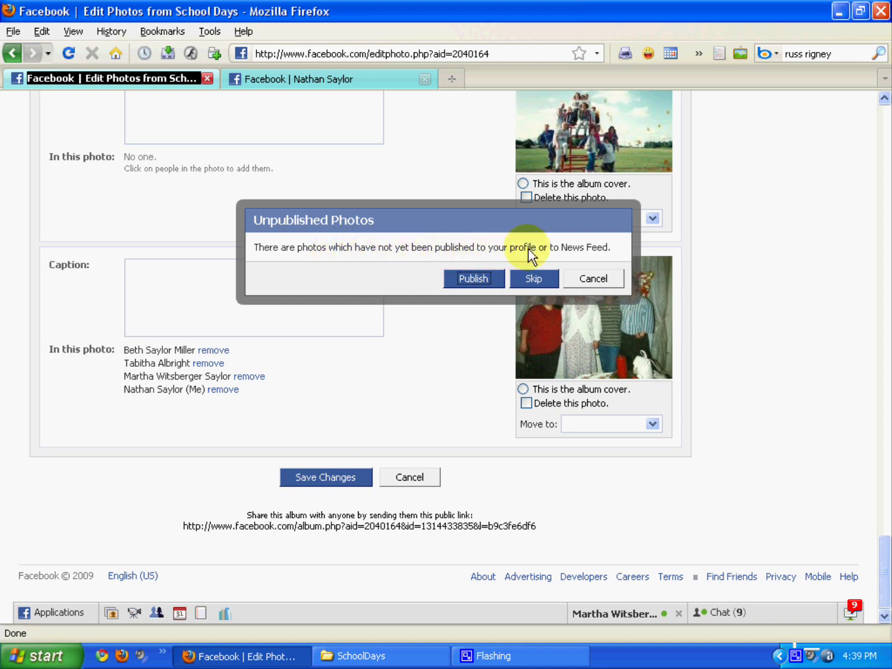
click(469, 276)
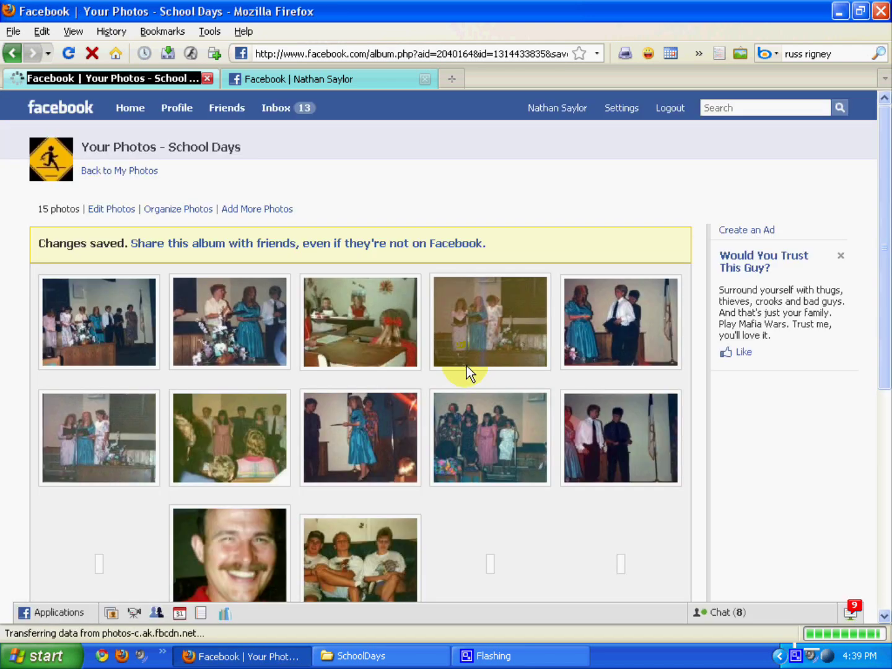
Open the 'MCS 7th & 8th grade class (1993)' playground photo and finish tagging without adding anyone.
drag(888, 144, 876, 236)
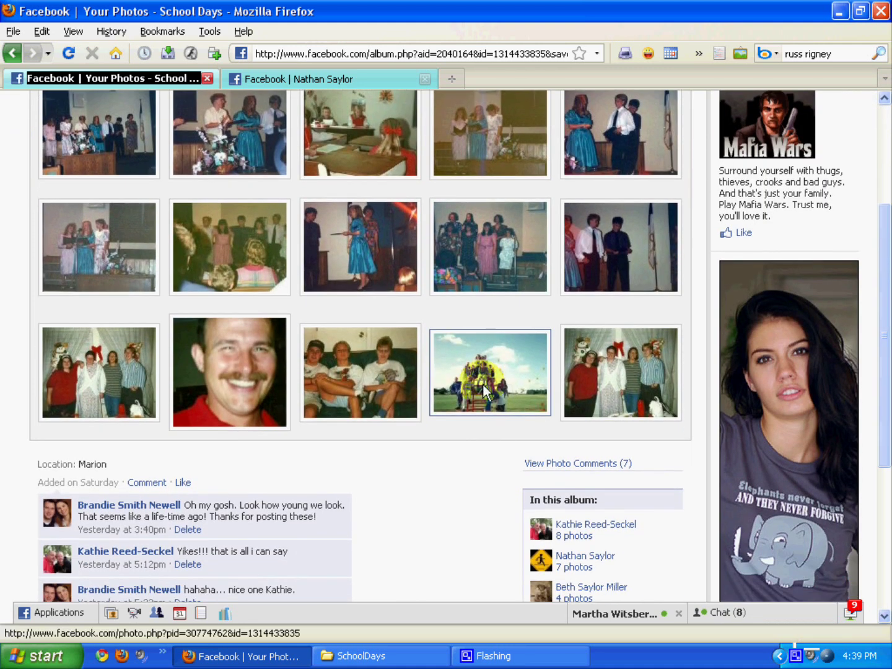
click(482, 384)
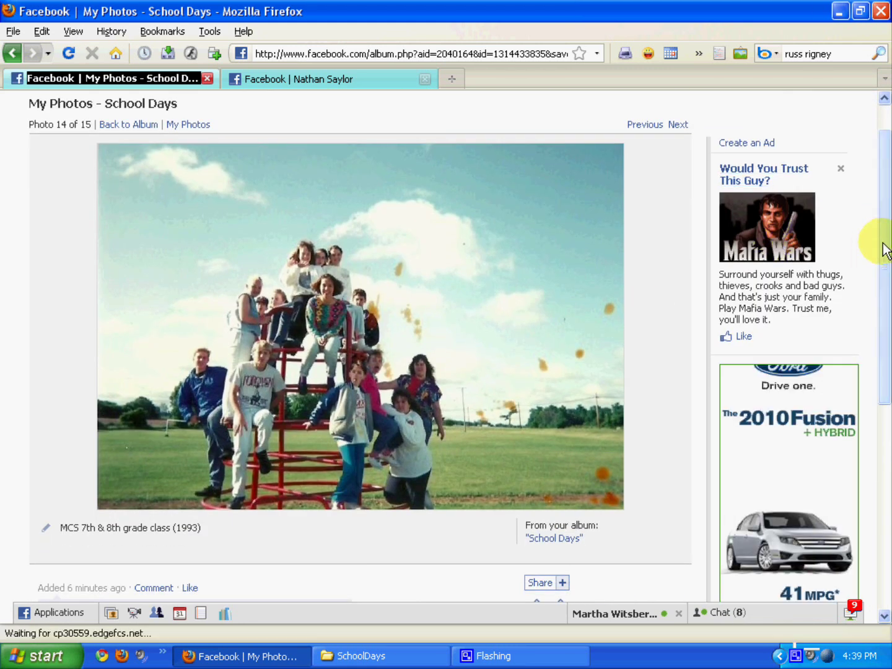
drag(882, 248, 890, 292)
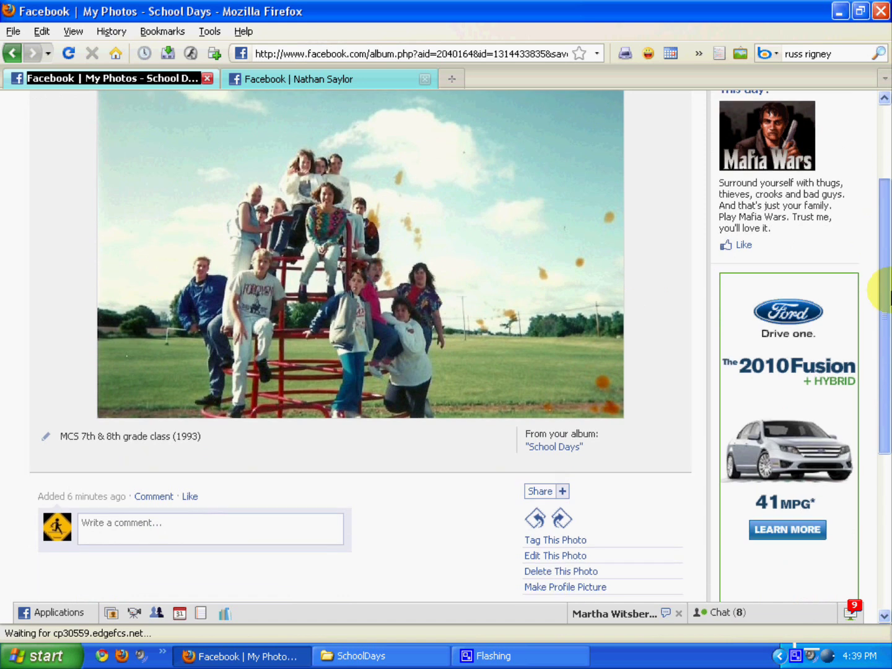
click(567, 539)
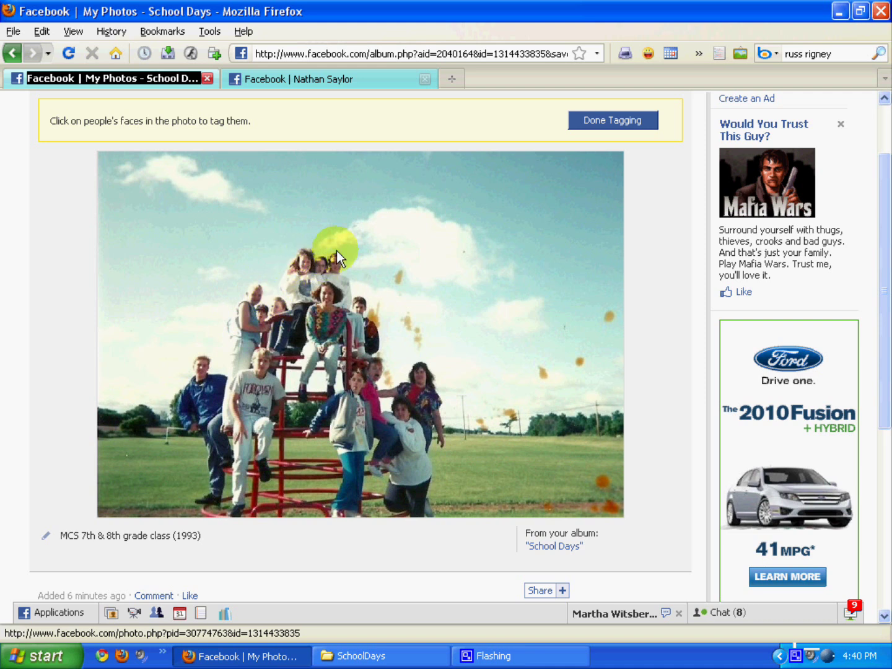
click(580, 118)
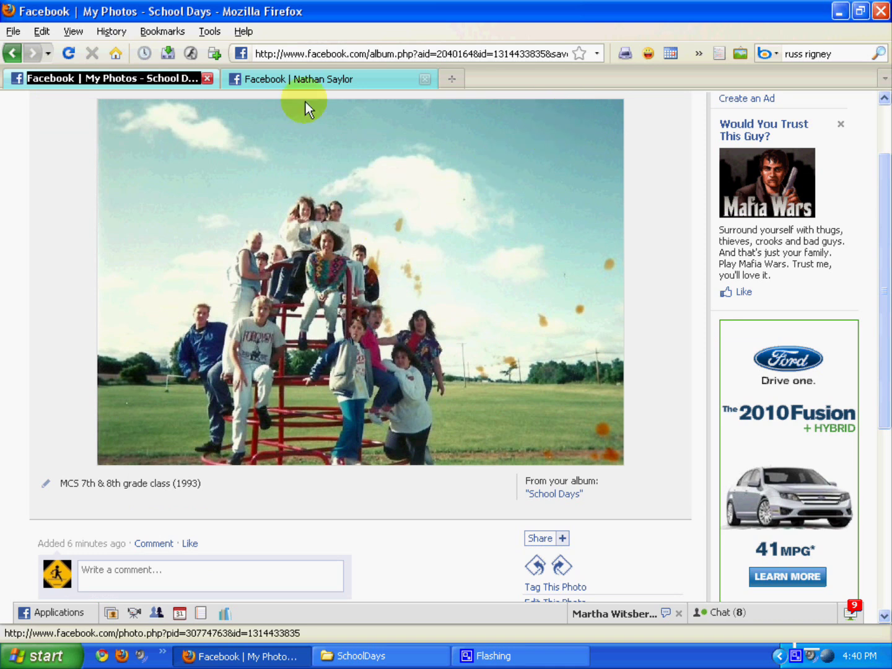
click(304, 78)
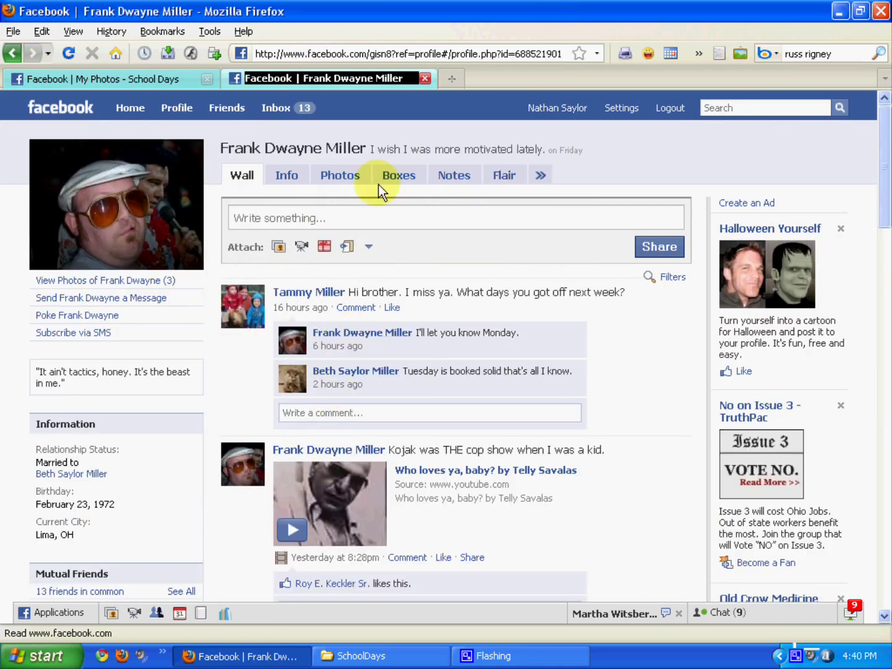
Open the Buzz Lightyear girl photo in the friend's album The Children and begin tagging it.
click(347, 178)
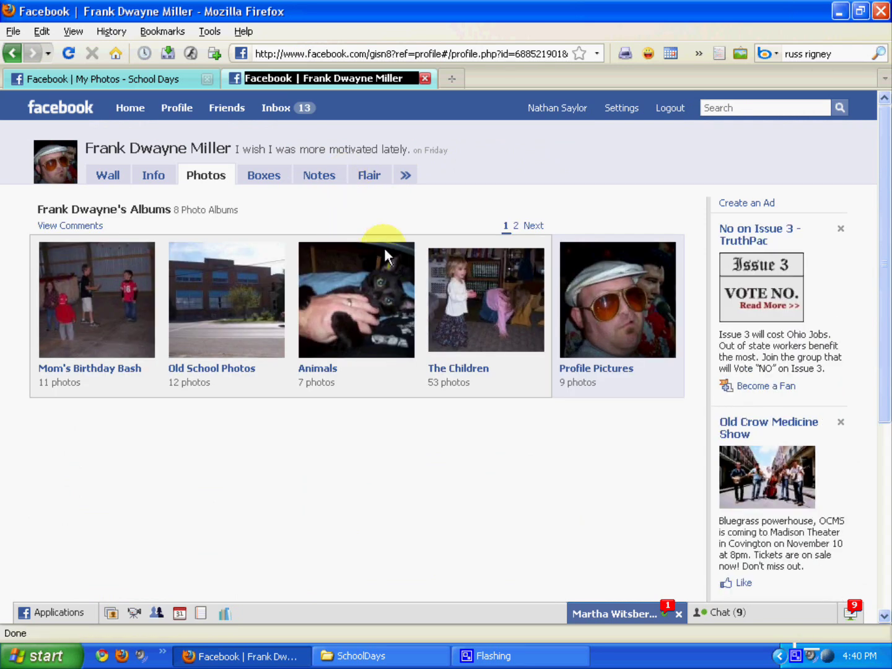
click(459, 302)
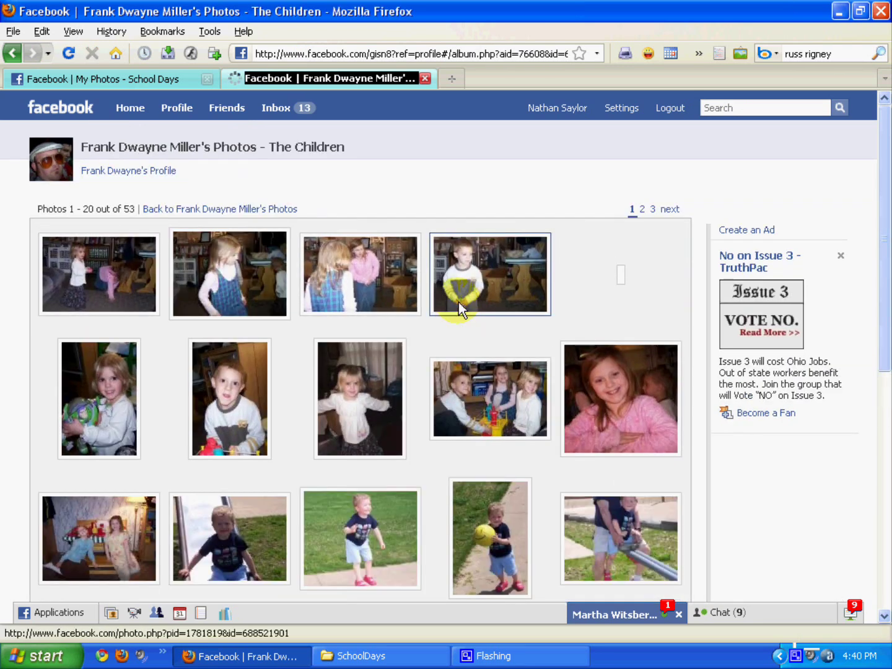
click(110, 394)
drag(888, 214, 879, 273)
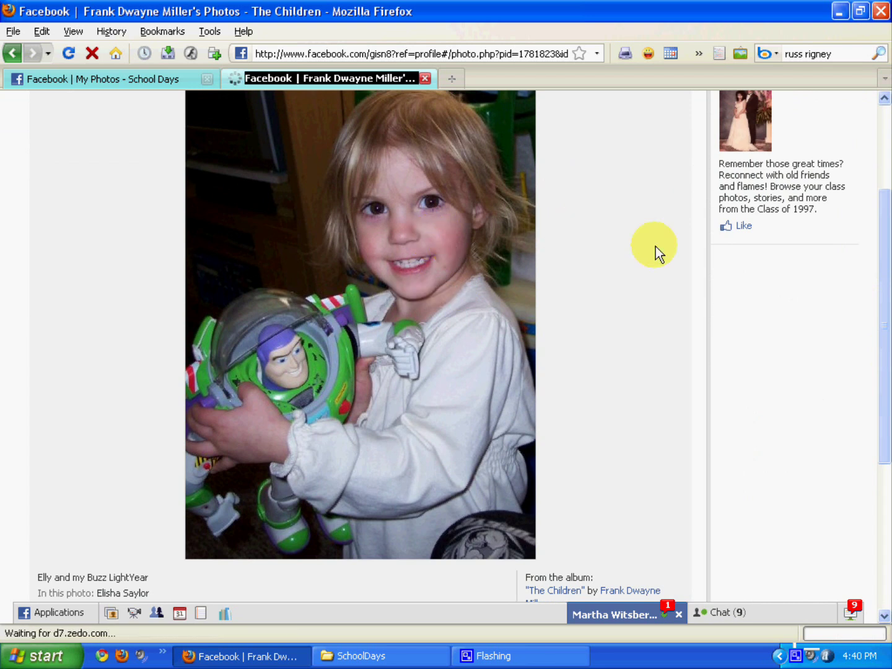
drag(889, 210, 883, 260)
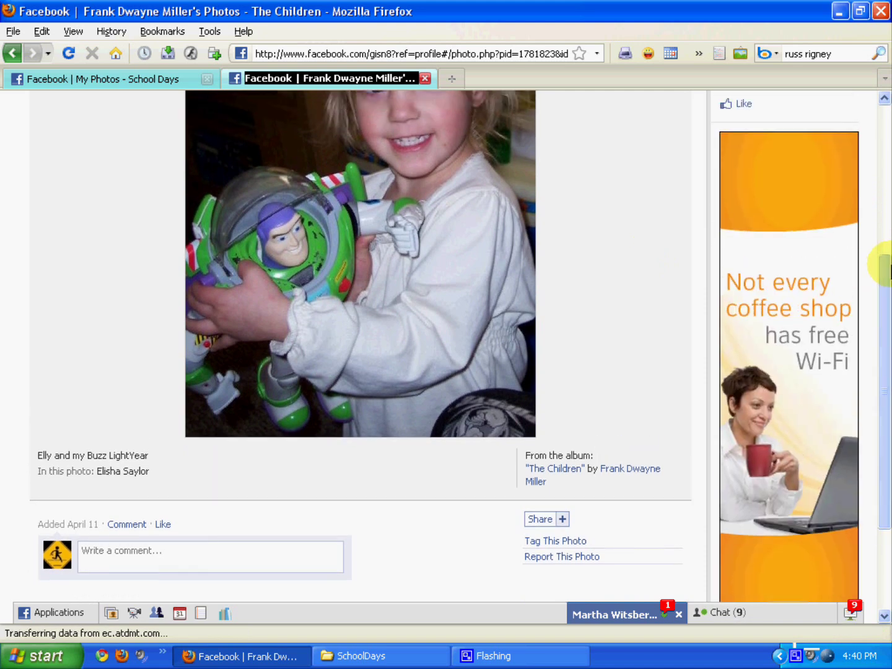
click(570, 540)
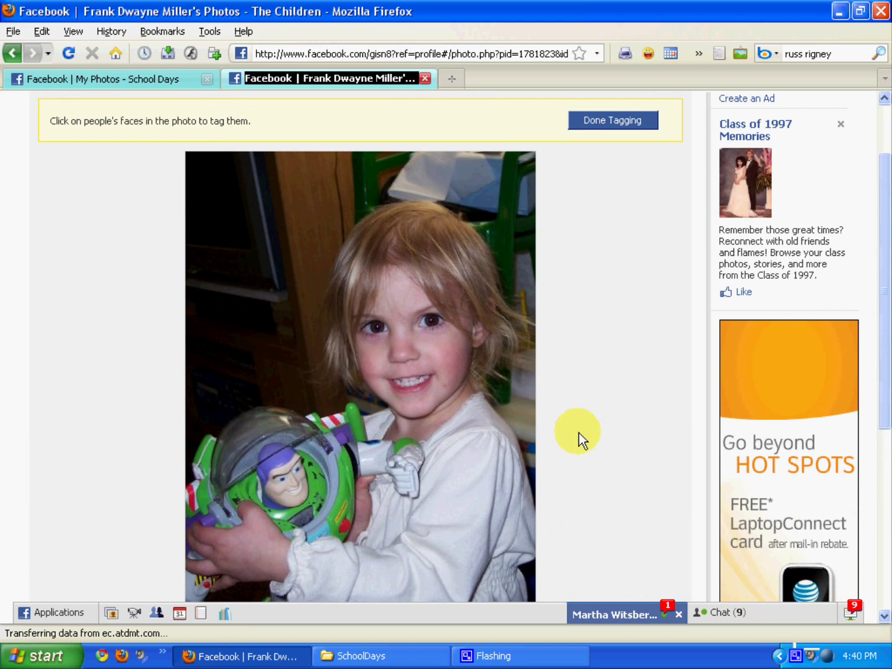
Tag the toy in the girl's photo as 'Buzz Lightyear' and finish tagging.
click(292, 477)
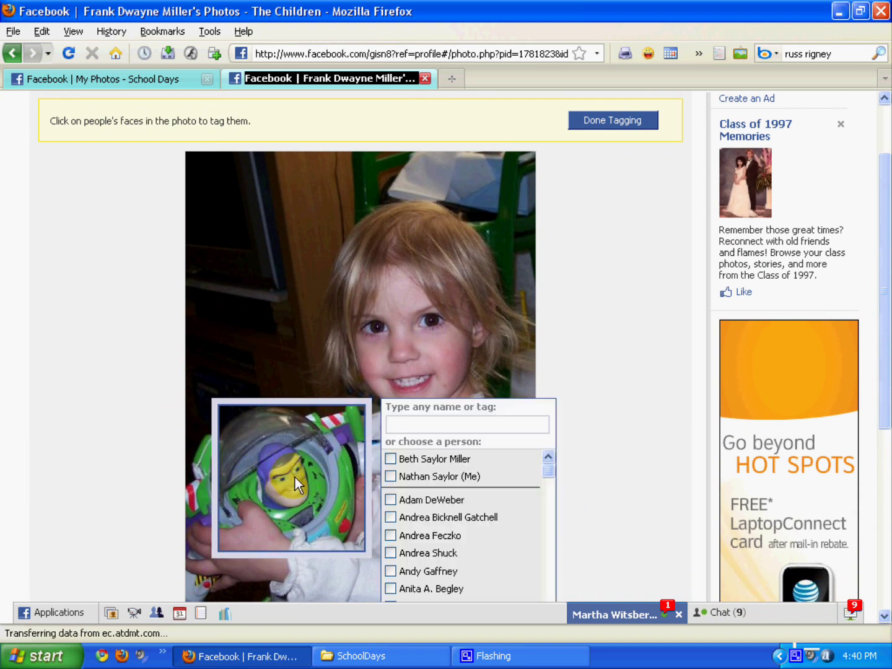
text(Buz)
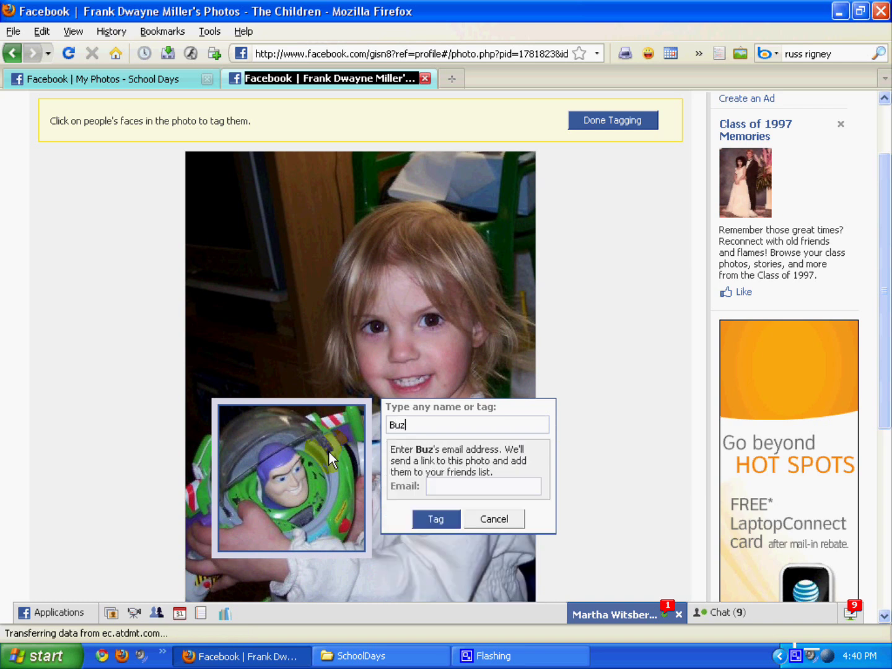
text(z Lightyear)
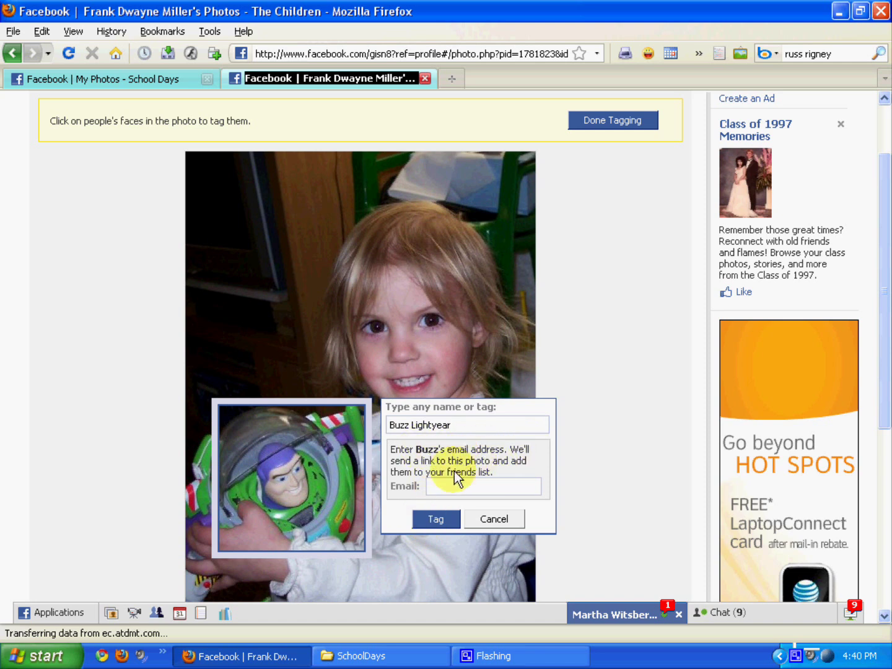
click(434, 520)
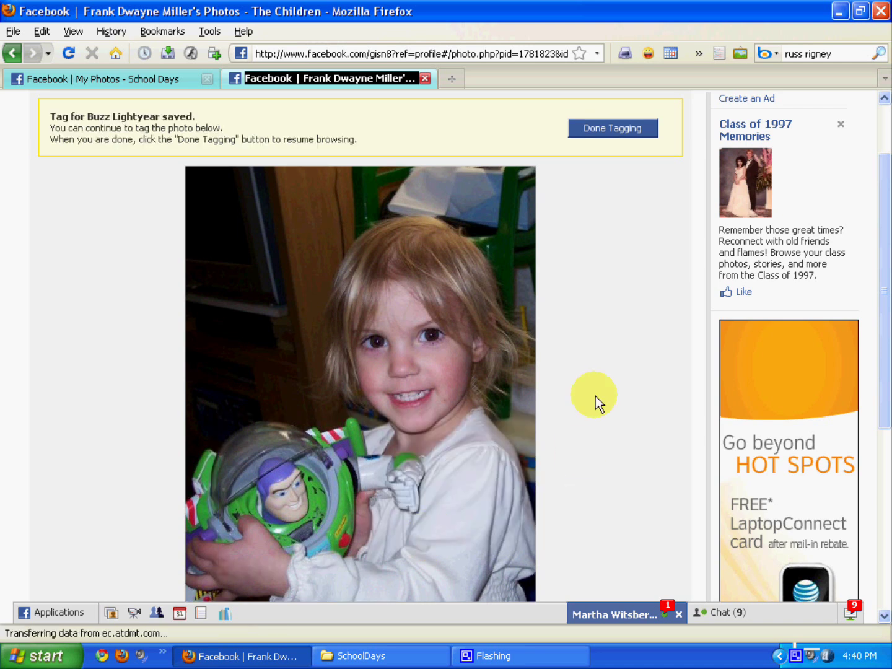
click(615, 130)
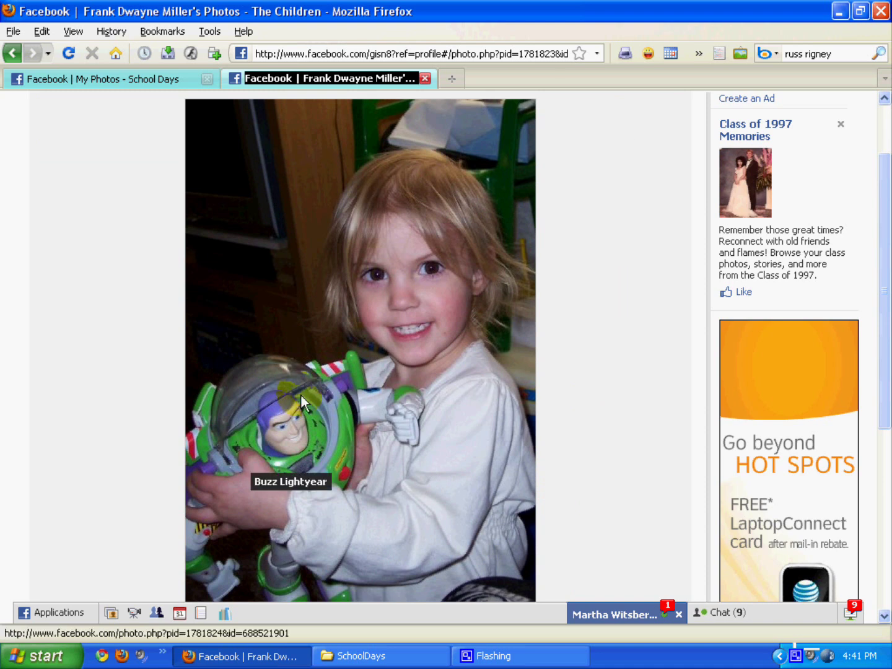